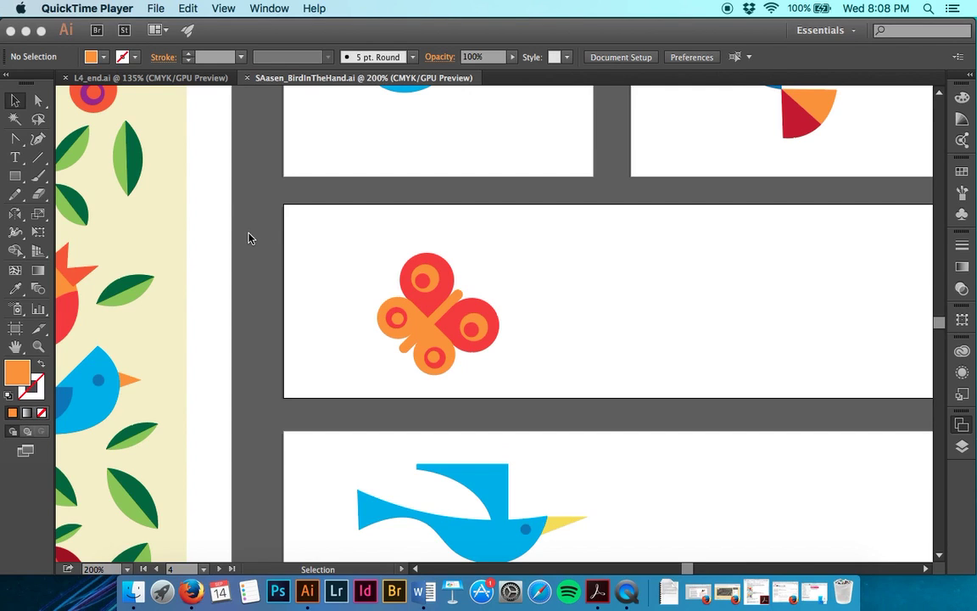
- Bring the Bird 4 artboard into view through the document's artboard list
{"action": "left_click", "coordinate": [963, 425]}
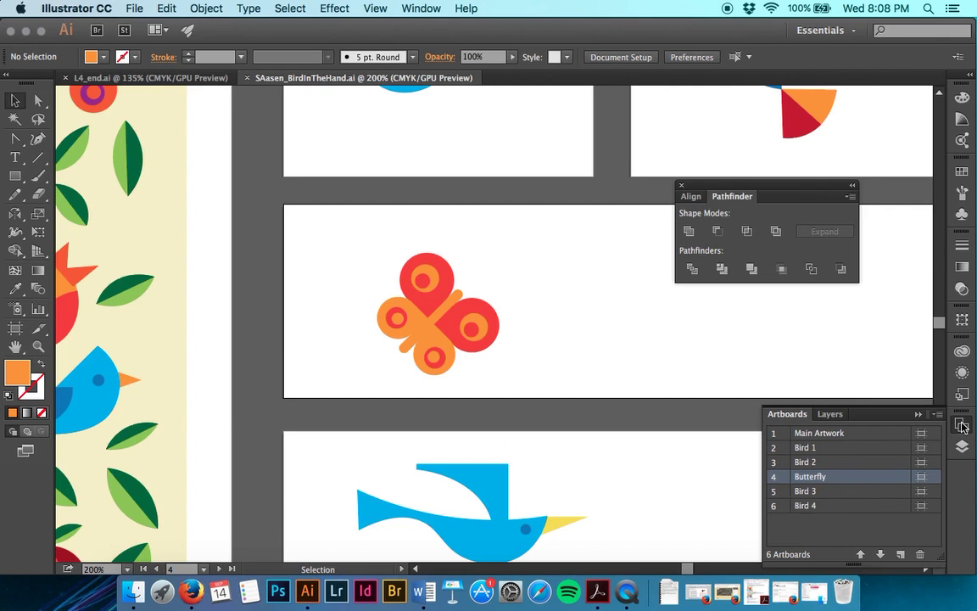
{"action": "scroll", "coordinate": [729, 376], "scroll_direction": "down", "scroll_amount": 10}
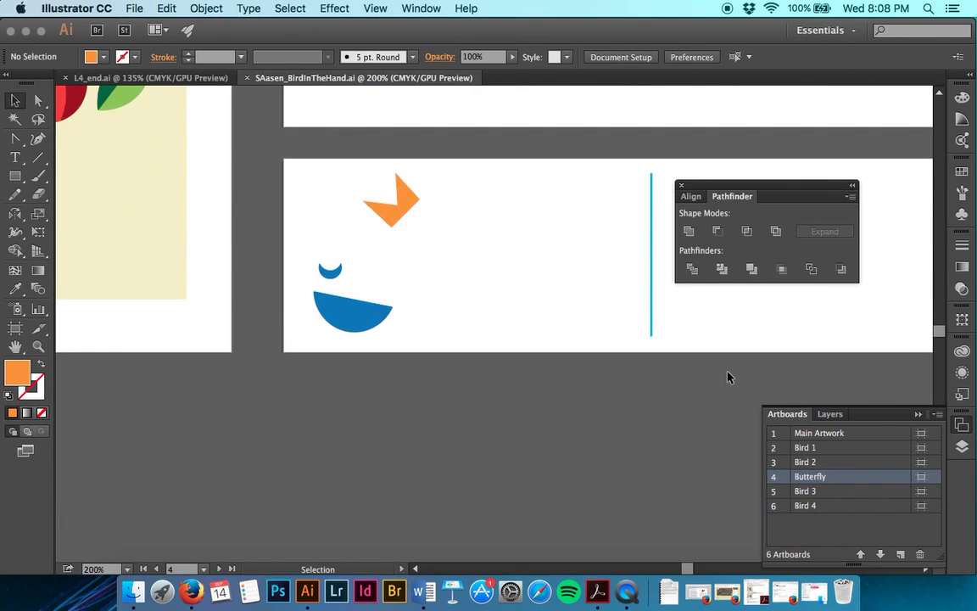
{"action": "double_click", "coordinate": [776, 505]}
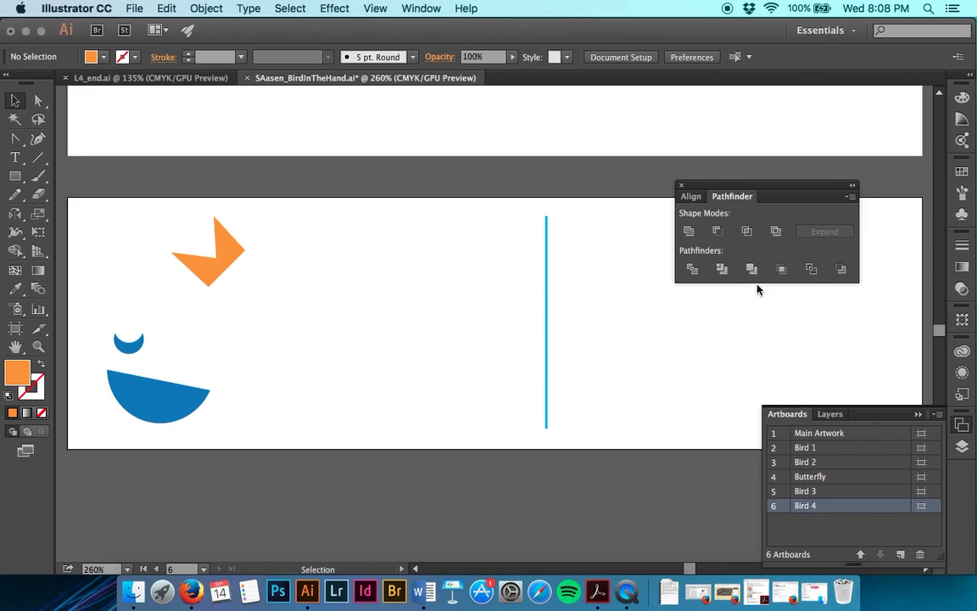
- Use the Width tool to widen the vertical blue line's stroke to about 1 in at its middle, and slide that width point upward
{"action": "left_click", "coordinate": [547, 262]}
{"action": "left_click", "coordinate": [682, 185]}
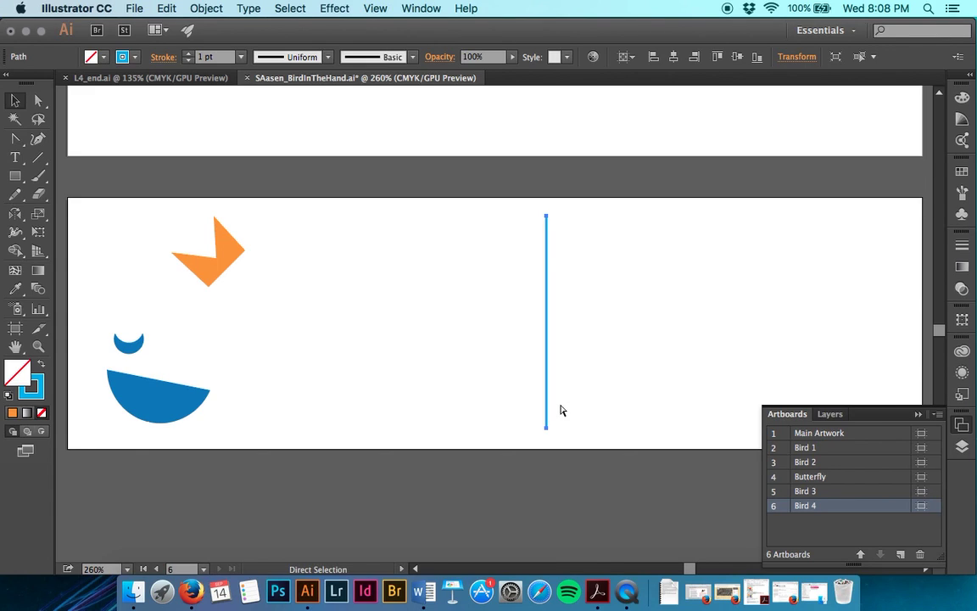
{"action": "key", "text": "super+equal"}
{"action": "key", "text": "super+equal"}
{"action": "key", "text": "super+equal"}
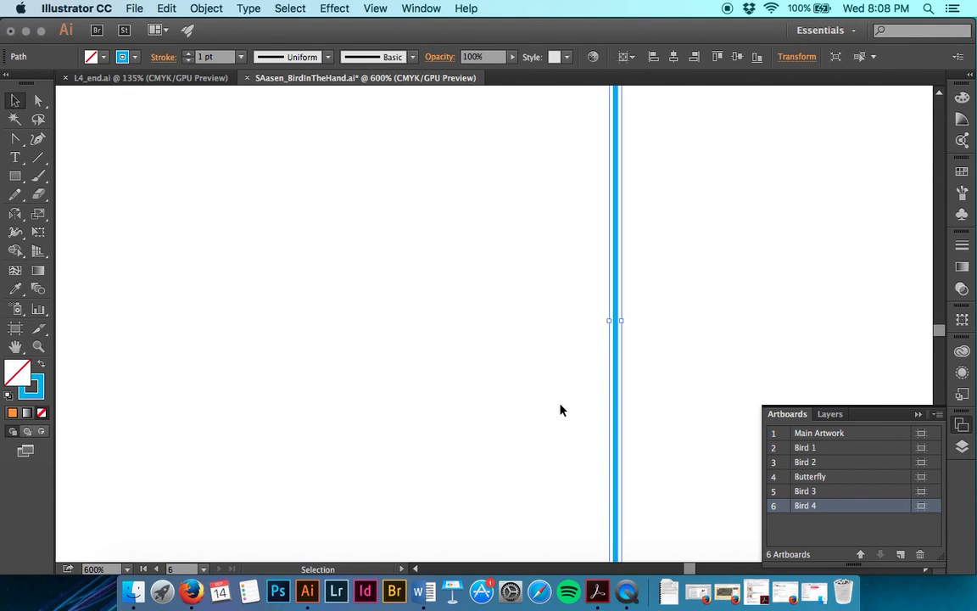
{"action": "scroll", "coordinate": [560, 411], "scroll_direction": "right", "scroll_amount": 3}
{"action": "key", "text": "super+minus"}
{"action": "key", "text": "v"}
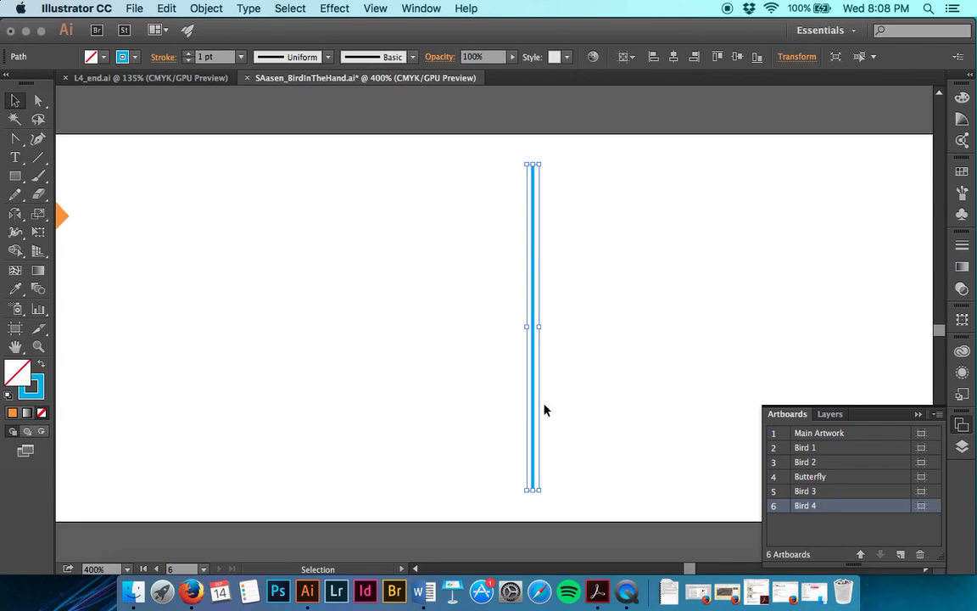
{"action": "left_click", "coordinate": [15, 235]}
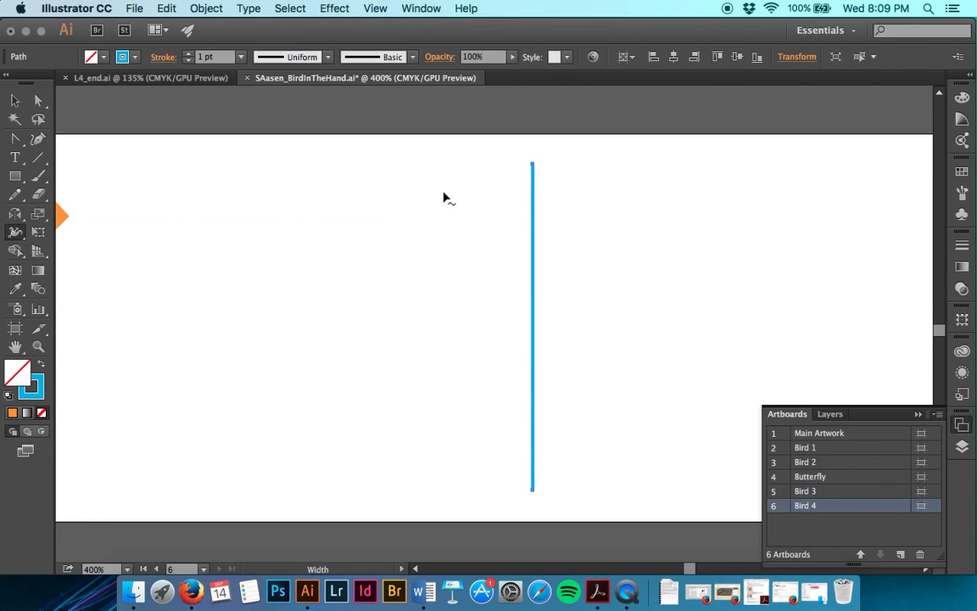
{"action": "left_click", "coordinate": [376, 7]}
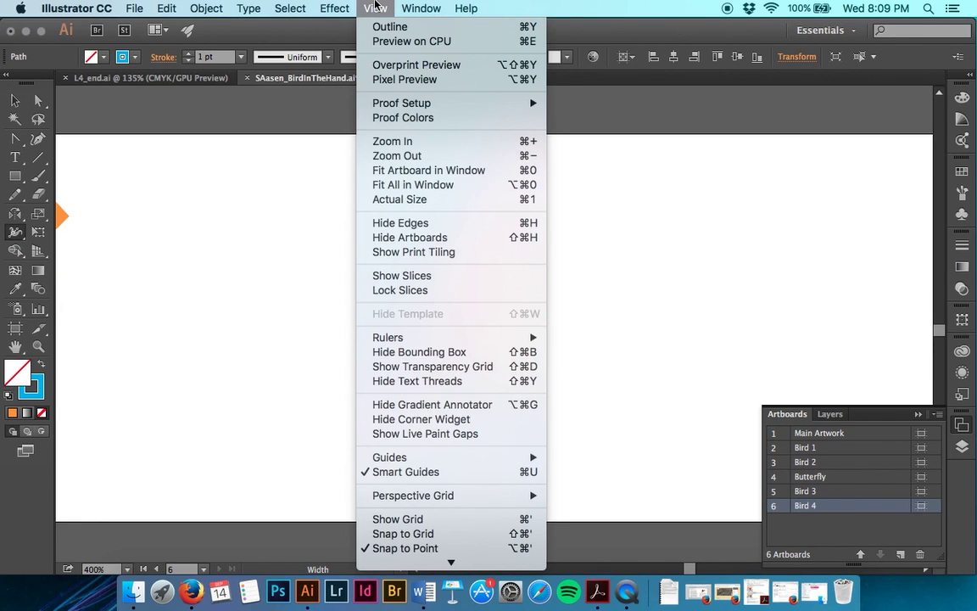
{"action": "left_click", "coordinate": [376, 7]}
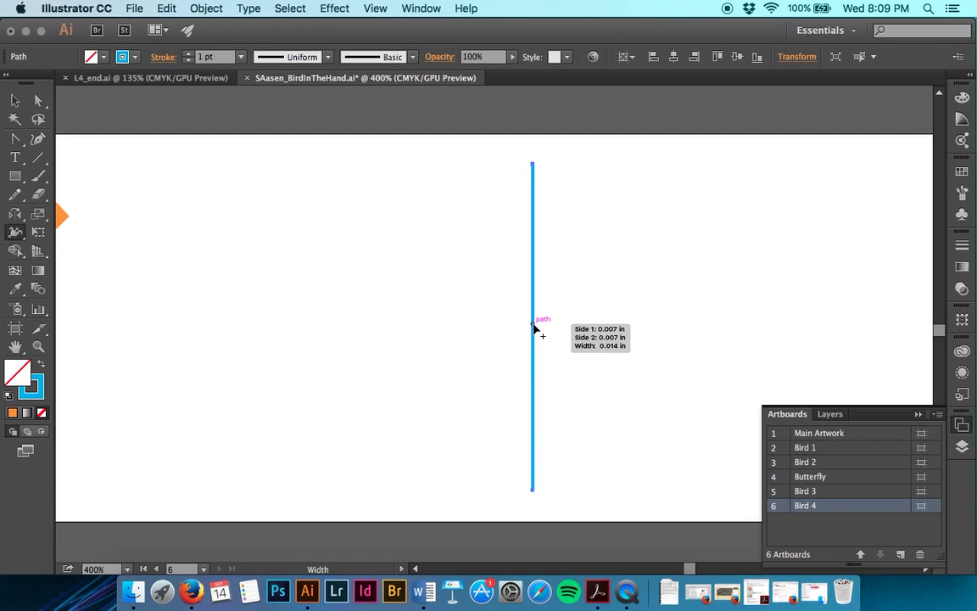
{"action": "left_click_drag", "start_coordinate": [533, 326], "coordinate": [606, 329]}
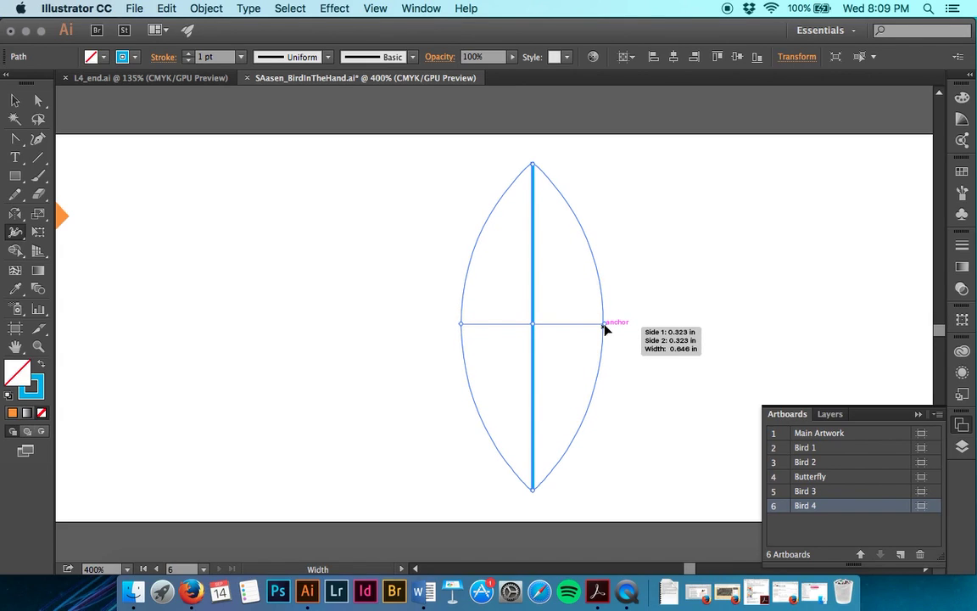
{"action": "mouse_move", "coordinate": [606, 329]}
{"action": "left_mouse_down"}
{"action": "mouse_move", "coordinate": [593, 329]}
{"action": "mouse_move", "coordinate": [646, 324]}
{"action": "left_mouse_up"}
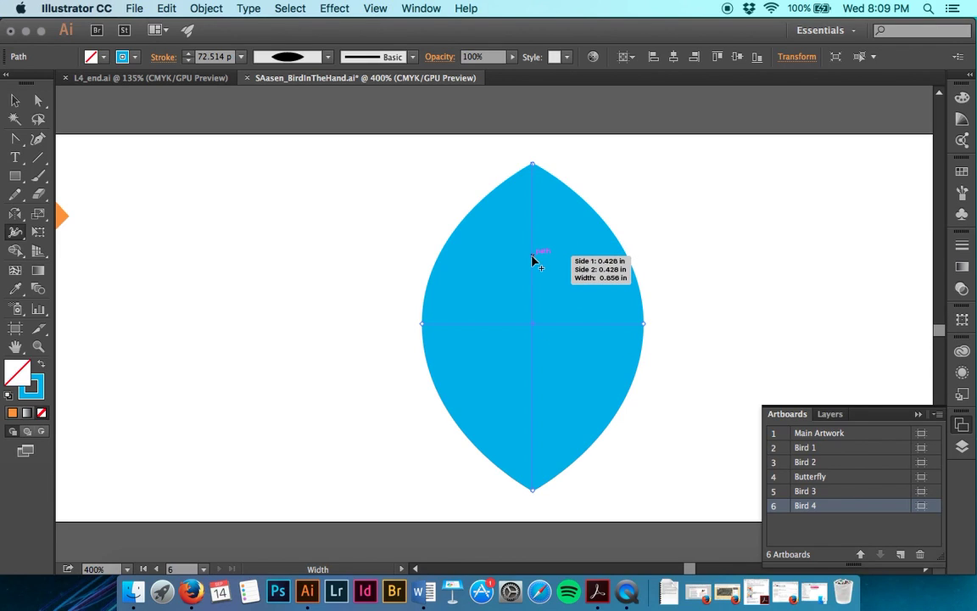
{"action": "left_click_drag", "start_coordinate": [533, 325], "coordinate": [535, 278]}
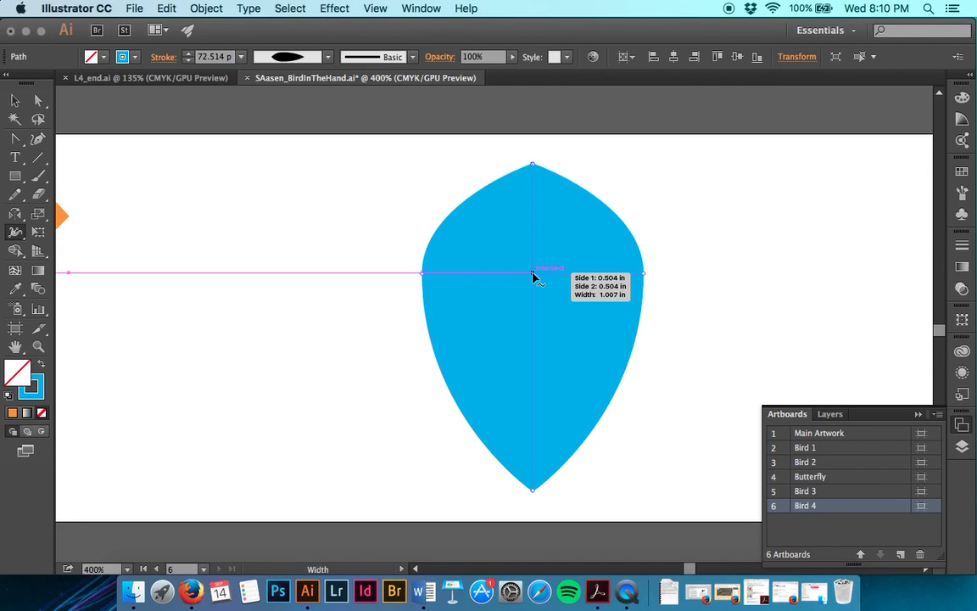
{"action": "double_click", "coordinate": [532, 166]}
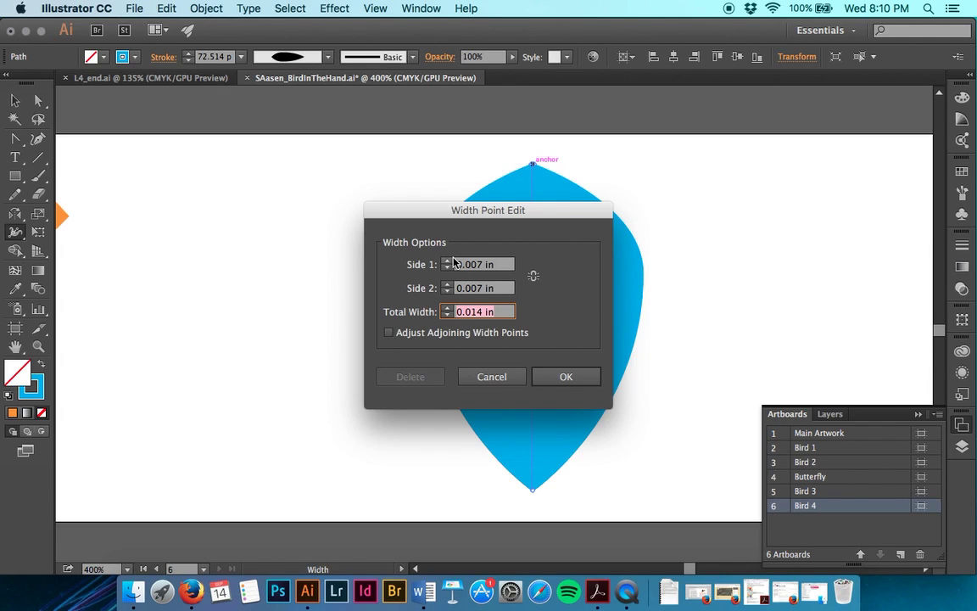
{"action": "left_click_drag", "start_coordinate": [486, 265], "coordinate": [468, 269]}
{"action": "type", "text": ".1"}
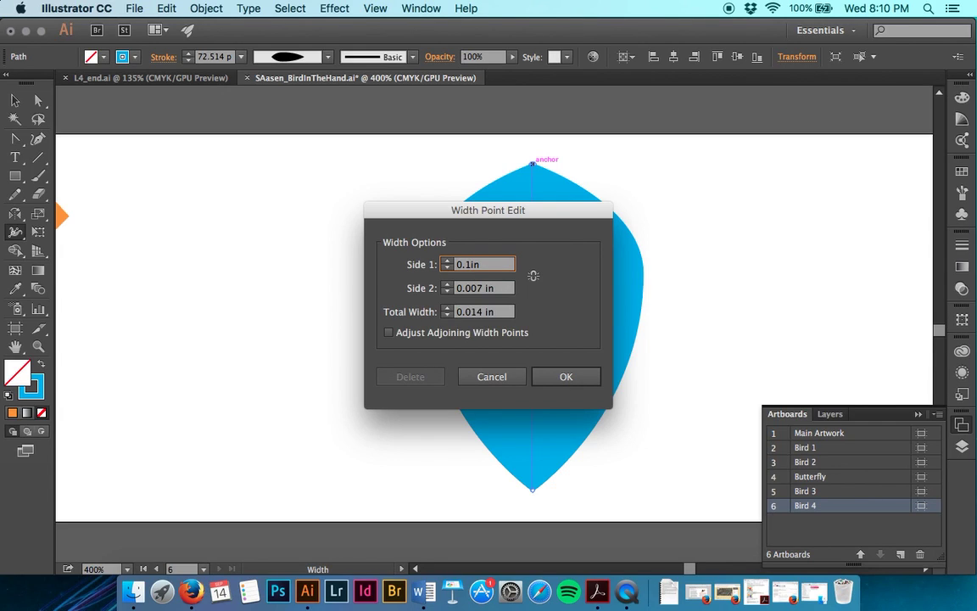
{"action": "type", "text": "8"}
{"action": "left_click", "coordinate": [533, 276]}
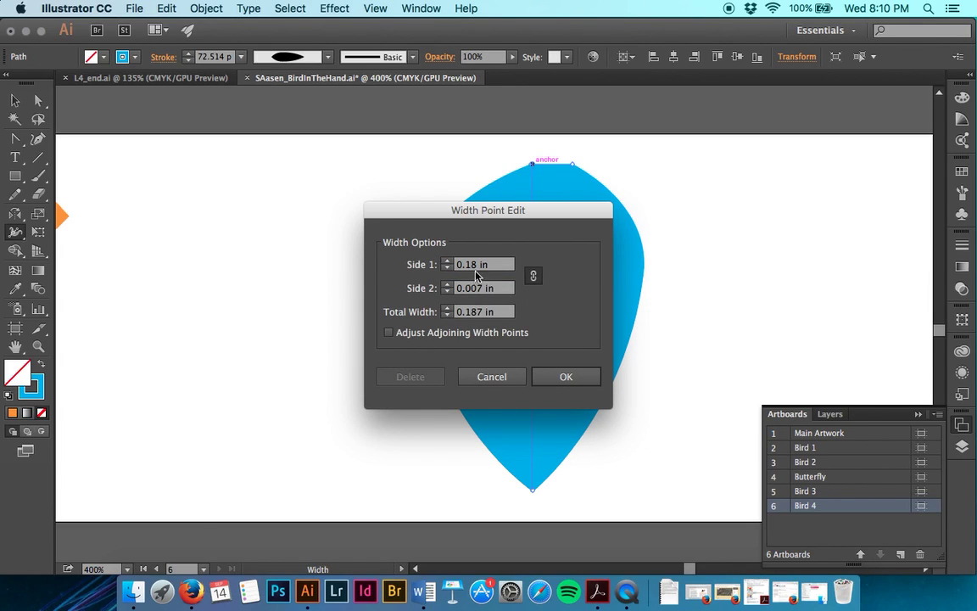
{"action": "left_click_drag", "start_coordinate": [479, 264], "coordinate": [467, 290]}
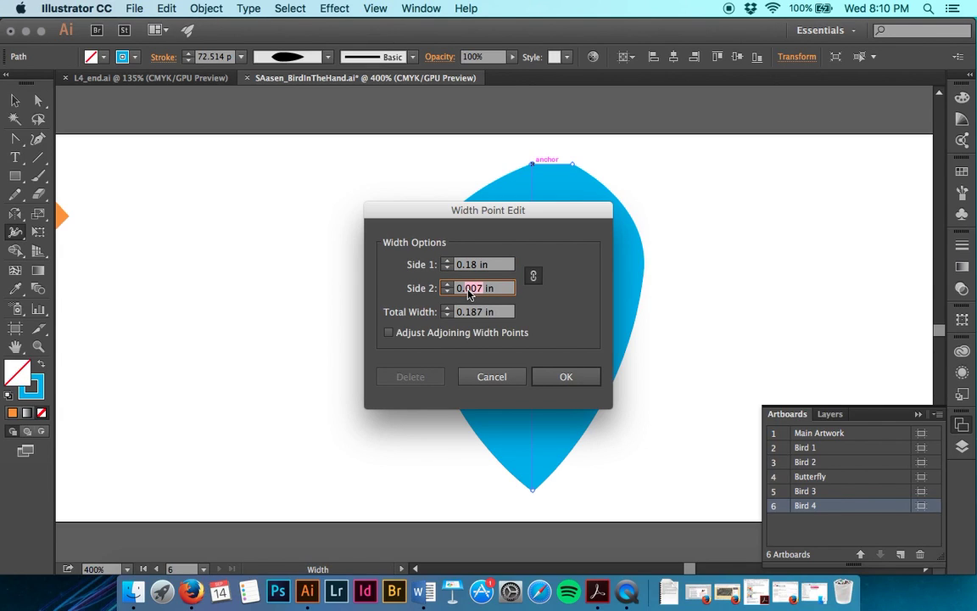
{"action": "type", "text": "18"}
{"action": "key", "text": "Tab"}
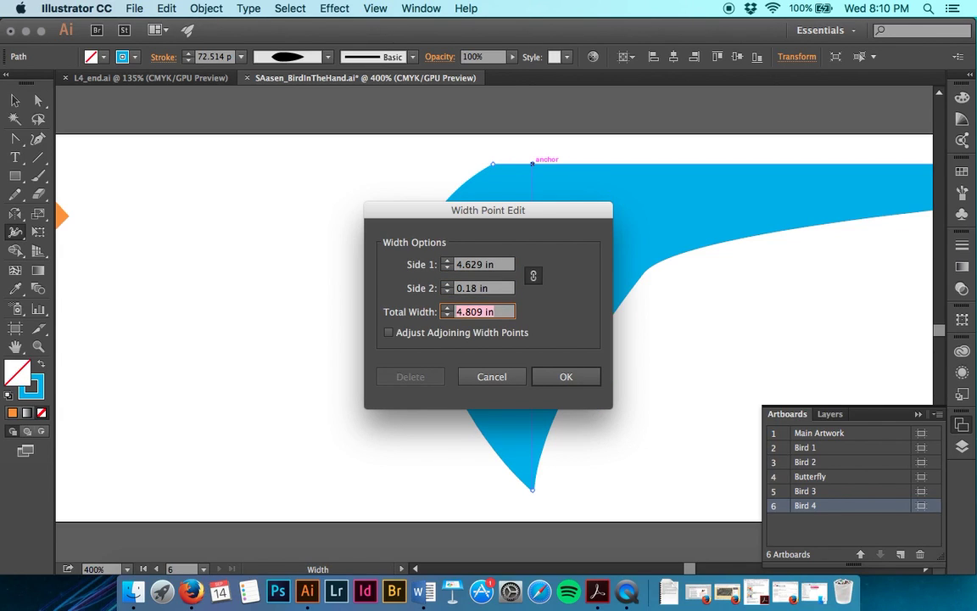
{"action": "left_click", "coordinate": [506, 379]}
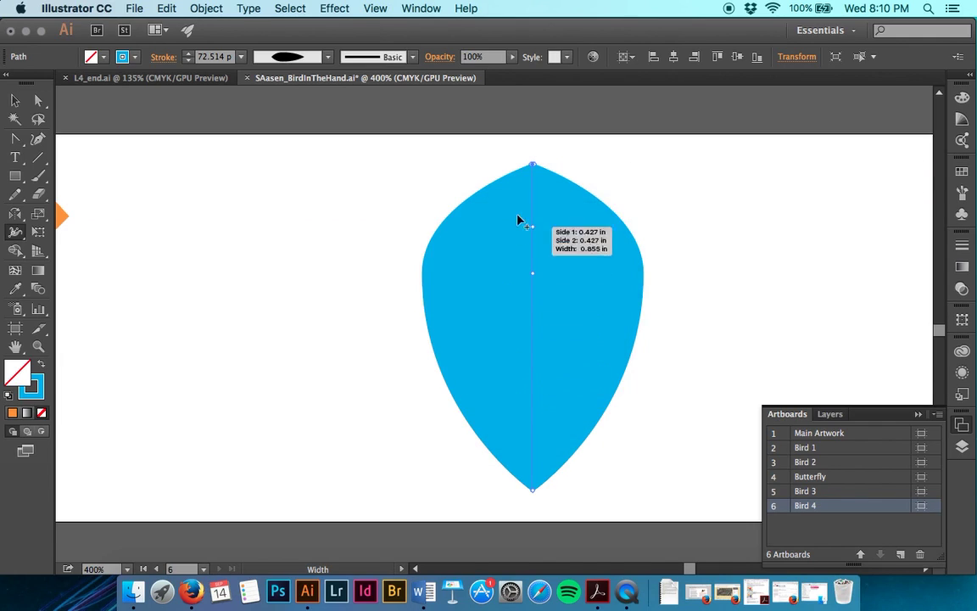
- Edit the width point at the line's top end, linking both sides proportionally and setting Side 1 to 0.18 in
{"action": "double_click", "coordinate": [533, 166]}
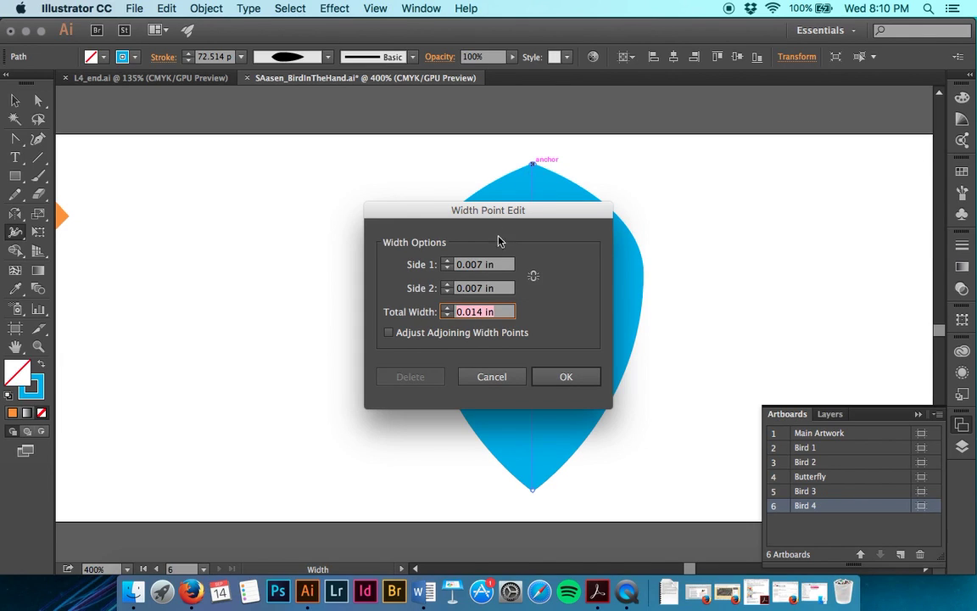
{"action": "left_click", "coordinate": [532, 279]}
{"action": "left_click_drag", "start_coordinate": [484, 269], "coordinate": [469, 269]}
{"action": "type", "text": "18"}
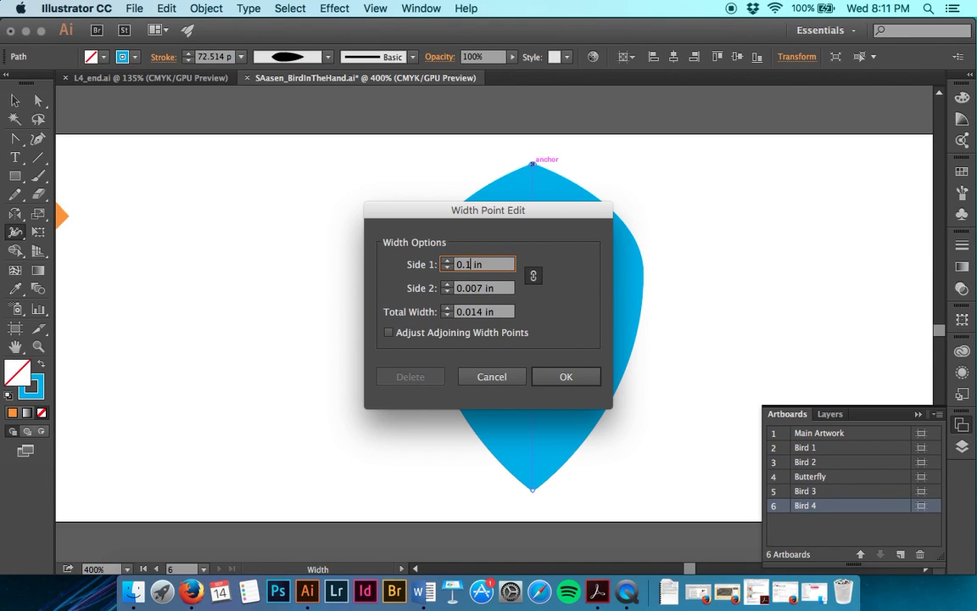
{"action": "key", "text": "Tab"}
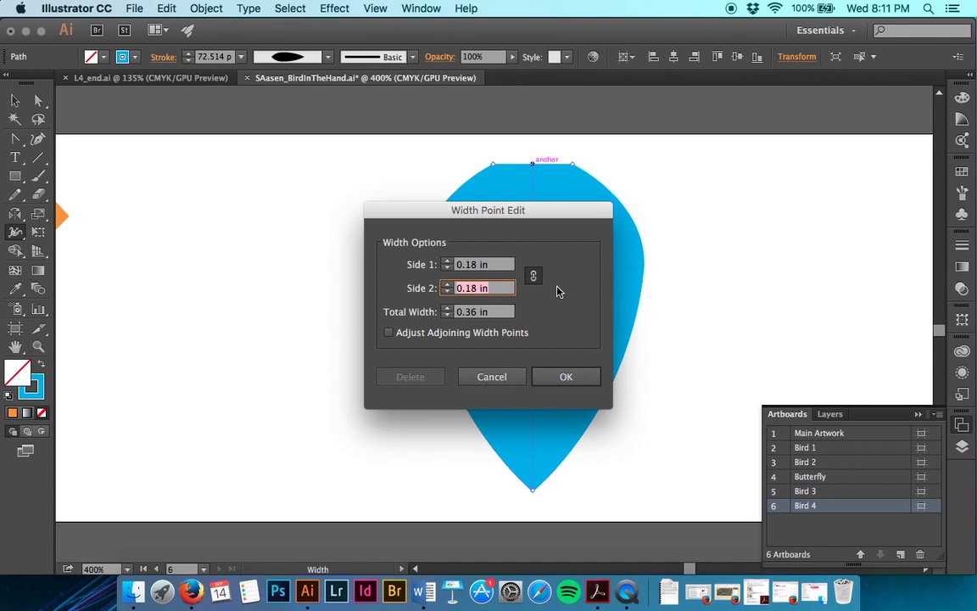
{"action": "left_click", "coordinate": [585, 375]}
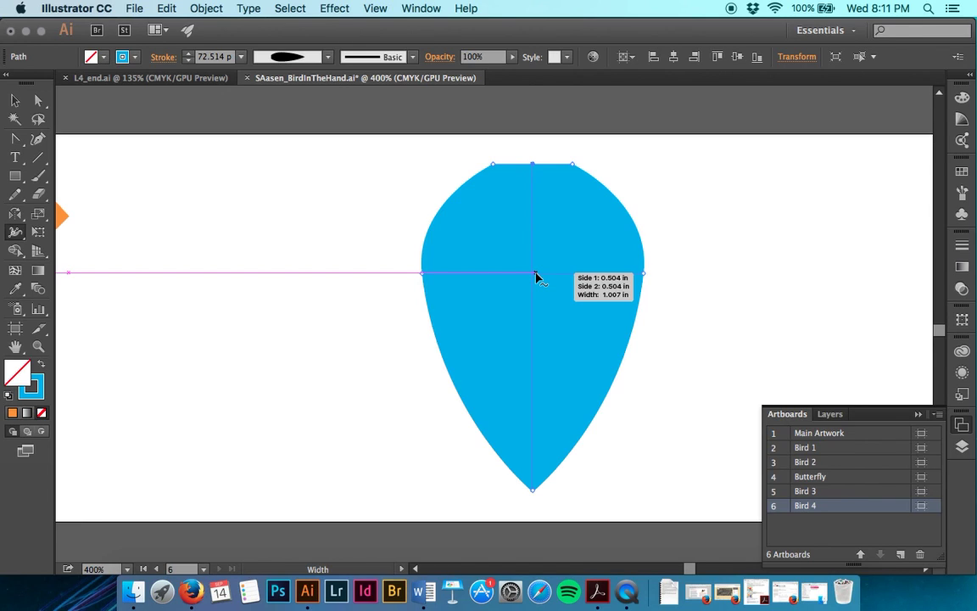
- Duplicate the widest width point further down the path and narrow the copy to a total width of about 0.73 in
{"action": "left_click_drag", "start_coordinate": [536, 276], "coordinate": [539, 347]}
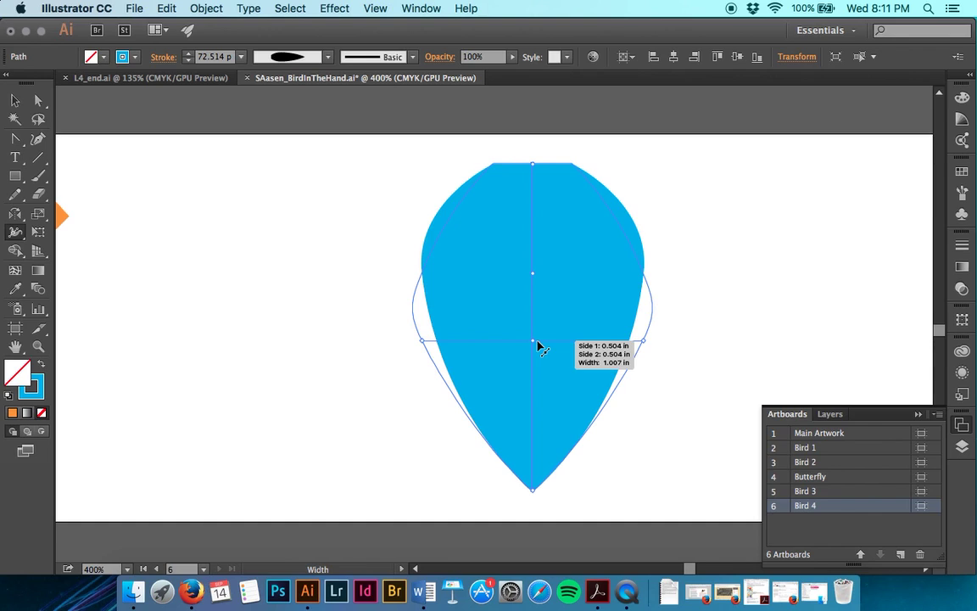
{"action": "mouse_move", "coordinate": [538, 341]}
{"action": "left_mouse_down"}
{"action": "mouse_move", "coordinate": [538, 380]}
{"action": "mouse_move", "coordinate": [540, 352]}
{"action": "left_mouse_up"}
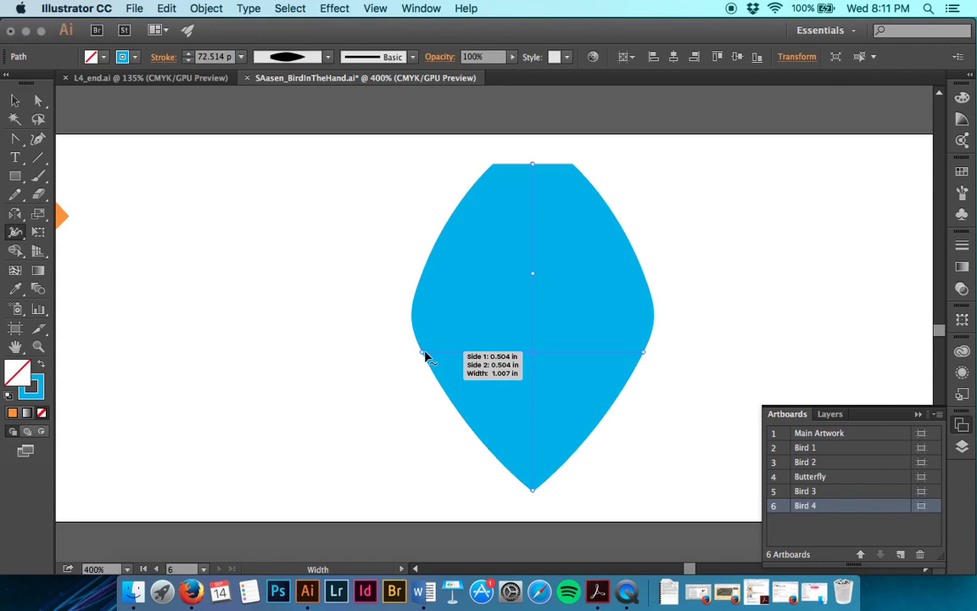
{"action": "left_click_drag", "start_coordinate": [423, 354], "coordinate": [465, 352]}
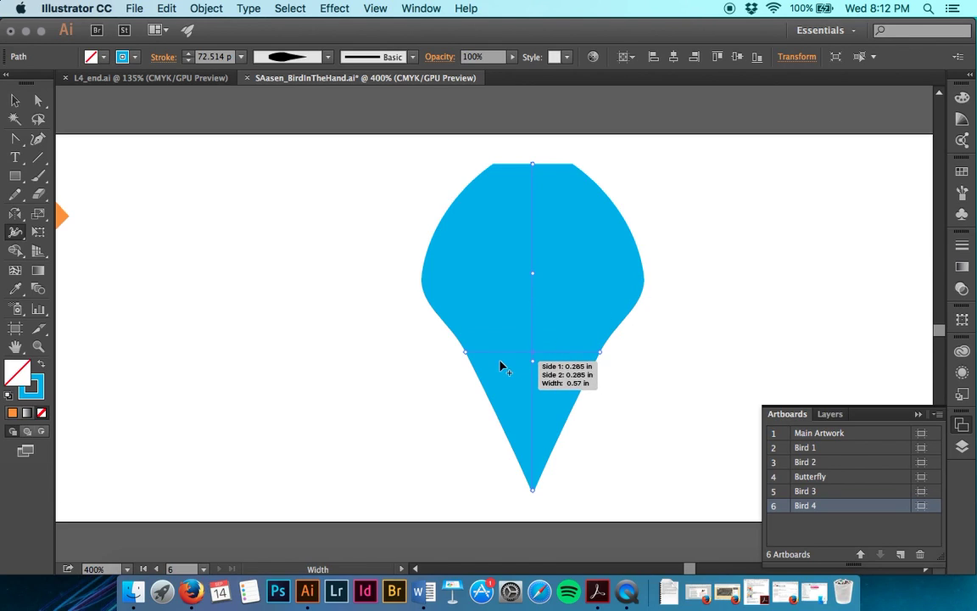
{"action": "left_click_drag", "start_coordinate": [466, 355], "coordinate": [454, 323]}
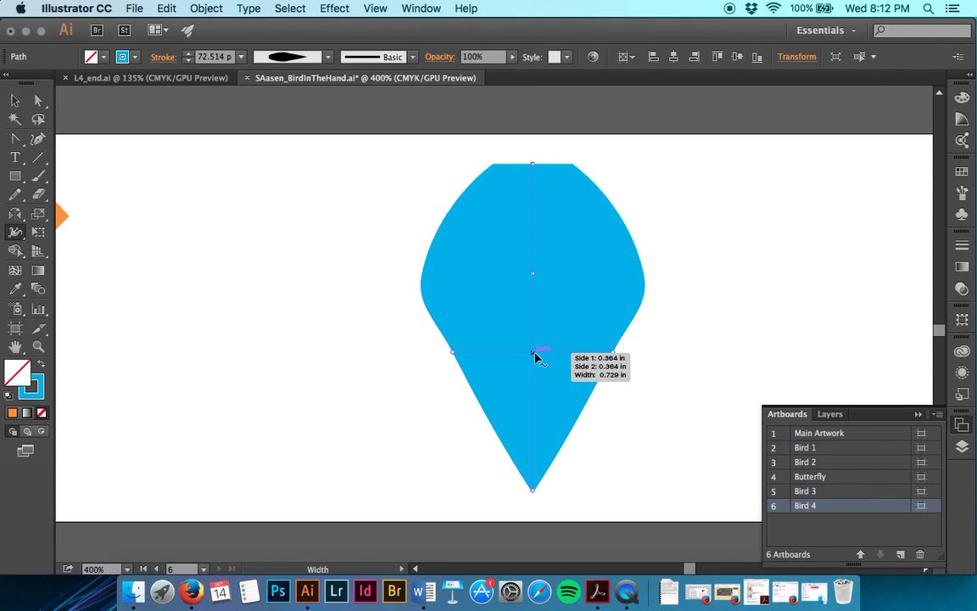
- Add another width point about 0.45 in wide between the lower width point and the shape's bottom tip
{"action": "left_click_drag", "start_coordinate": [536, 352], "coordinate": [536, 391]}
{"action": "key", "text": "super+z"}
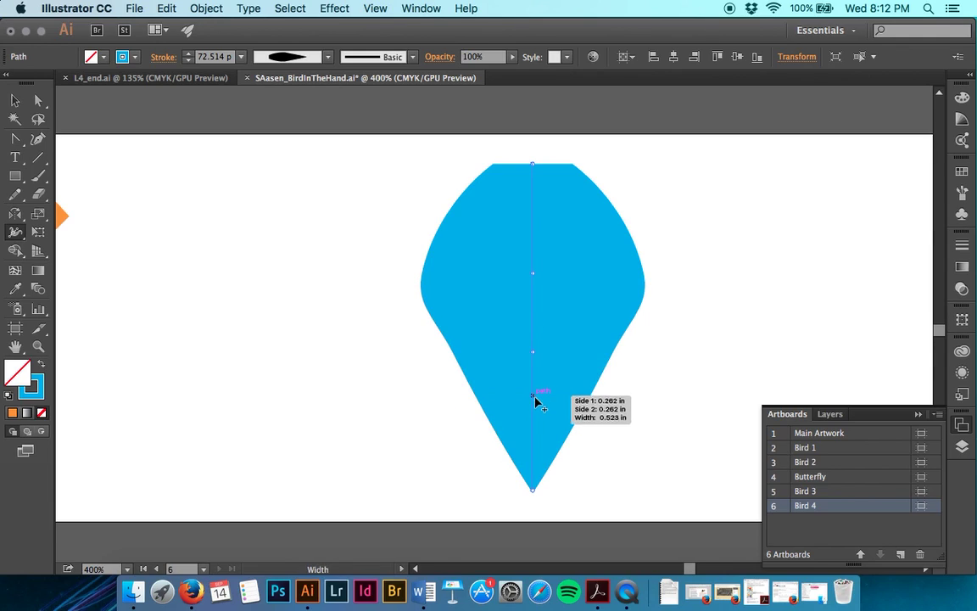
{"action": "left_click", "coordinate": [485, 408]}
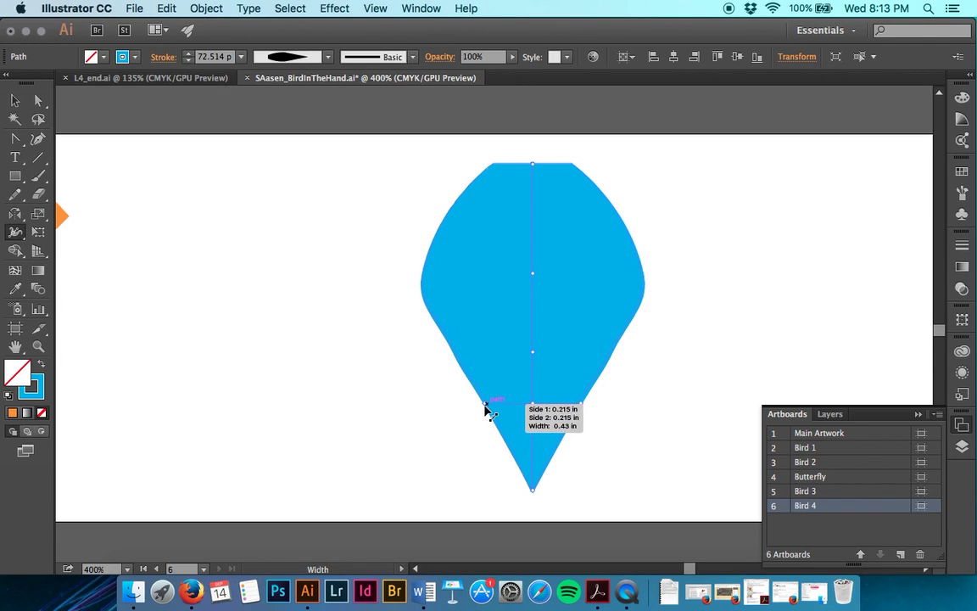
{"action": "left_click", "coordinate": [486, 409]}
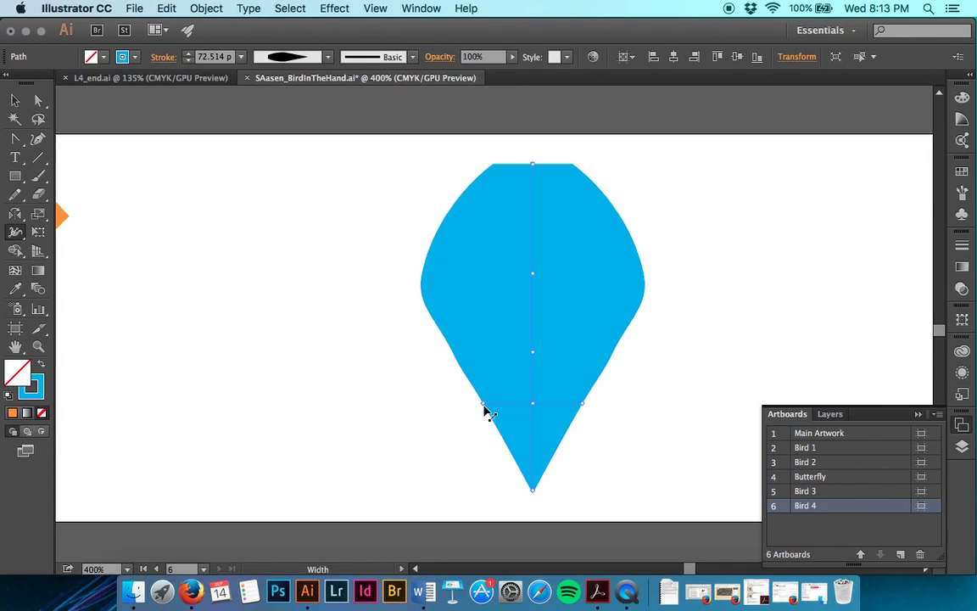
{"action": "mouse_move", "coordinate": [484, 408]}
{"action": "left_mouse_down"}
{"action": "mouse_move", "coordinate": [501, 407]}
{"action": "mouse_move", "coordinate": [492, 410]}
{"action": "left_mouse_up"}
{"action": "key", "text": "v"}
{"action": "key", "text": "shift+w"}
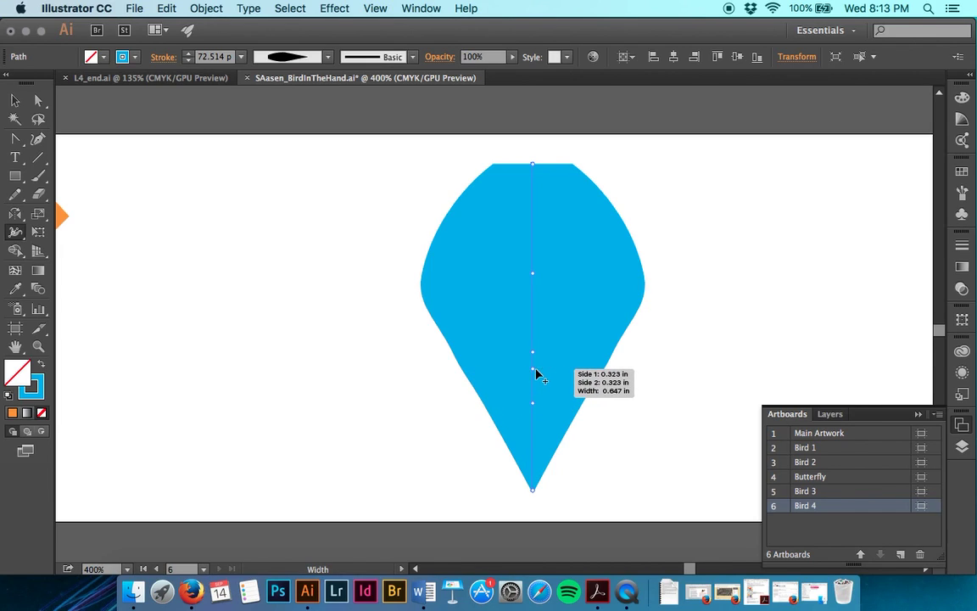
{"action": "double_click", "coordinate": [533, 372]}
{"action": "left_click", "coordinate": [532, 375]}
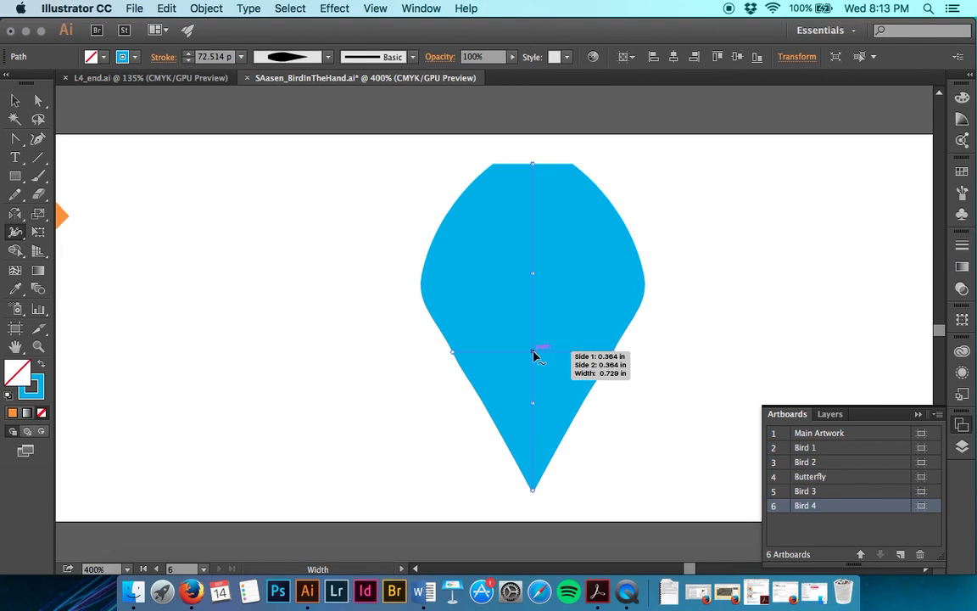
- Reshape the lower body by narrowing only the left side of the duplicated width point, removing the point beneath it, and sliding it down the path
{"action": "left_click_drag", "start_coordinate": [452, 354], "coordinate": [483, 358]}
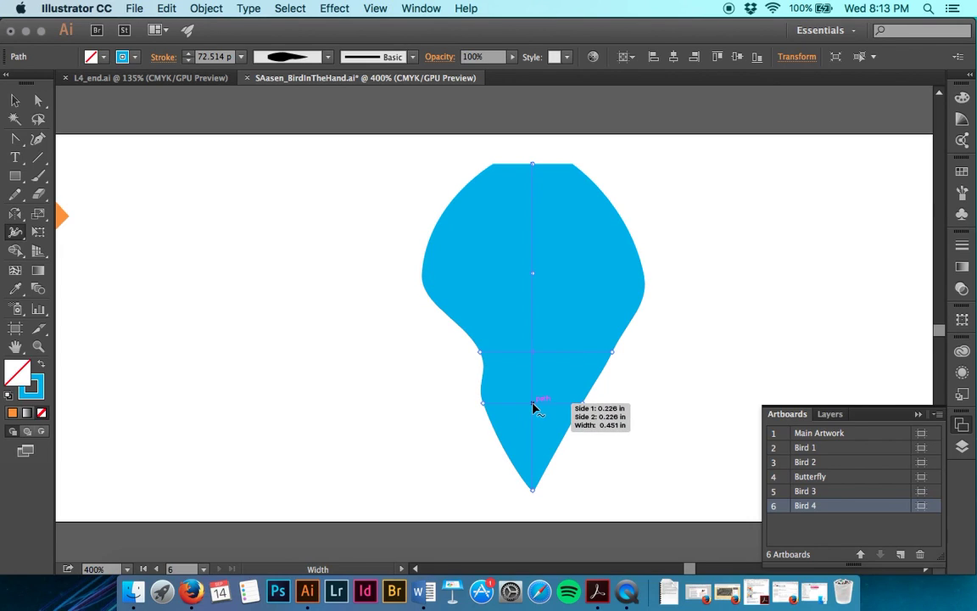
{"action": "key", "text": "Delete"}
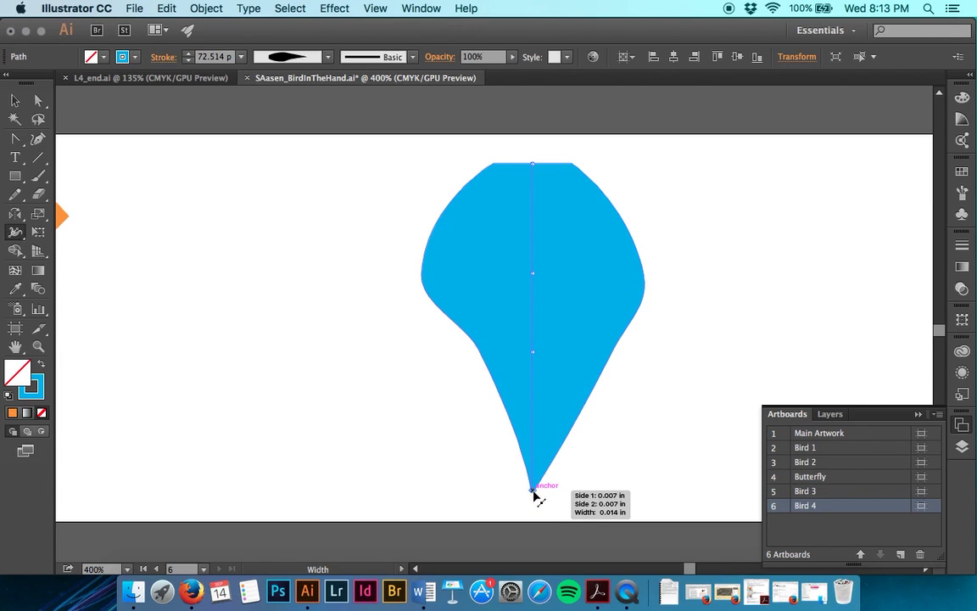
{"action": "left_click_drag", "start_coordinate": [533, 353], "coordinate": [536, 387]}
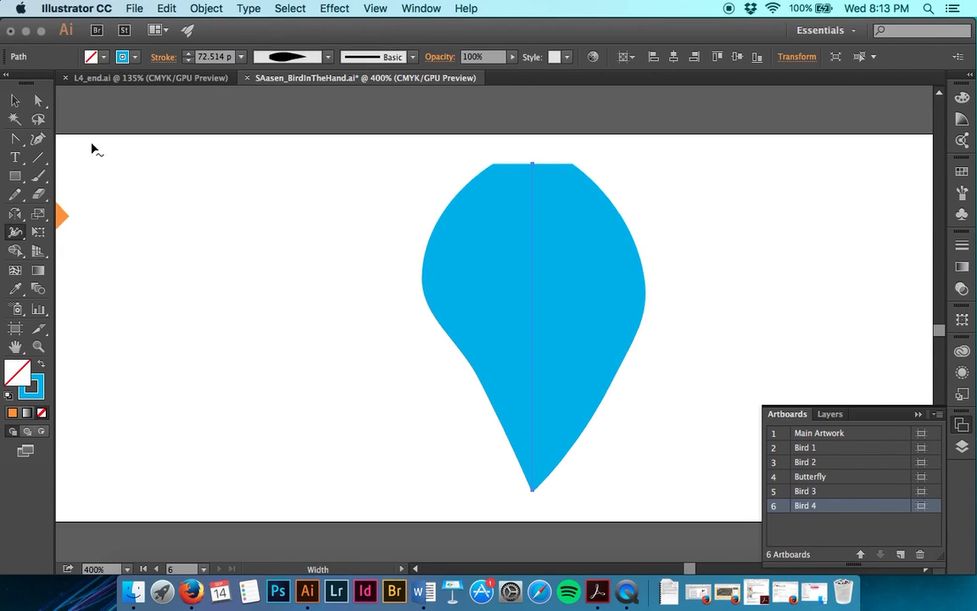
{"action": "left_click", "coordinate": [15, 100]}
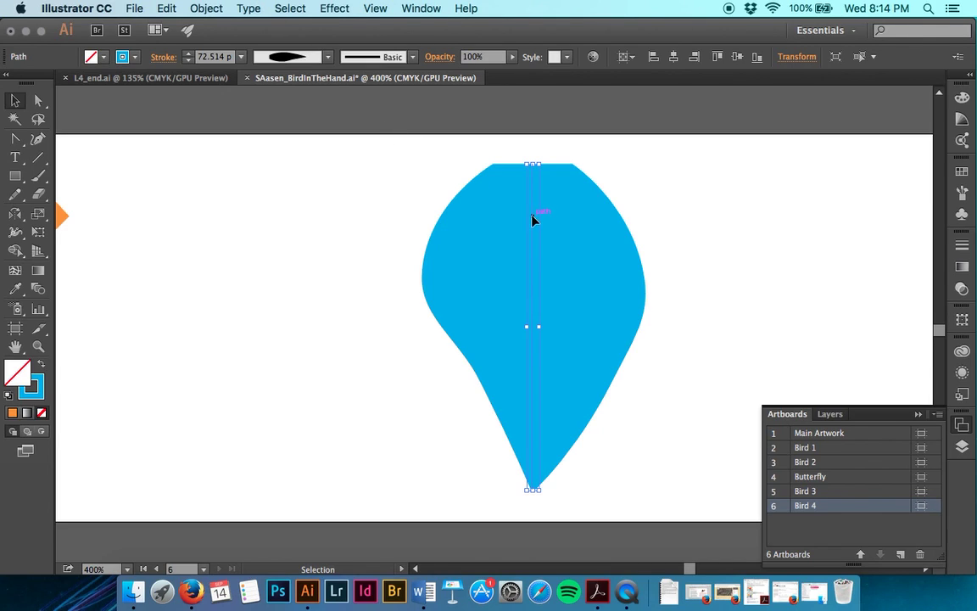
- Convert the bird body's variable-width stroke into a filled shape with Outline Stroke
{"action": "left_click", "coordinate": [161, 6]}
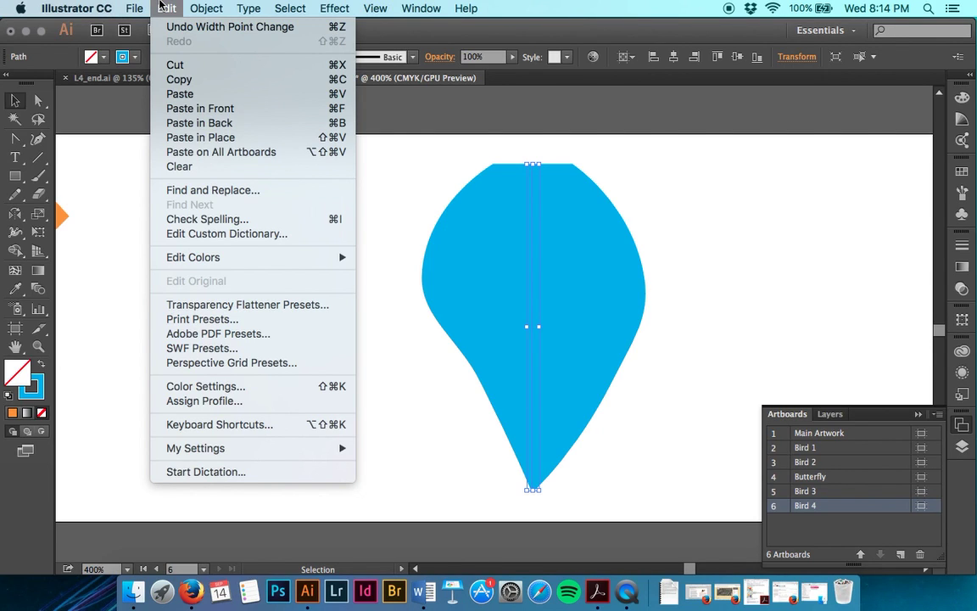
{"action": "mouse_move", "coordinate": [185, 9]}
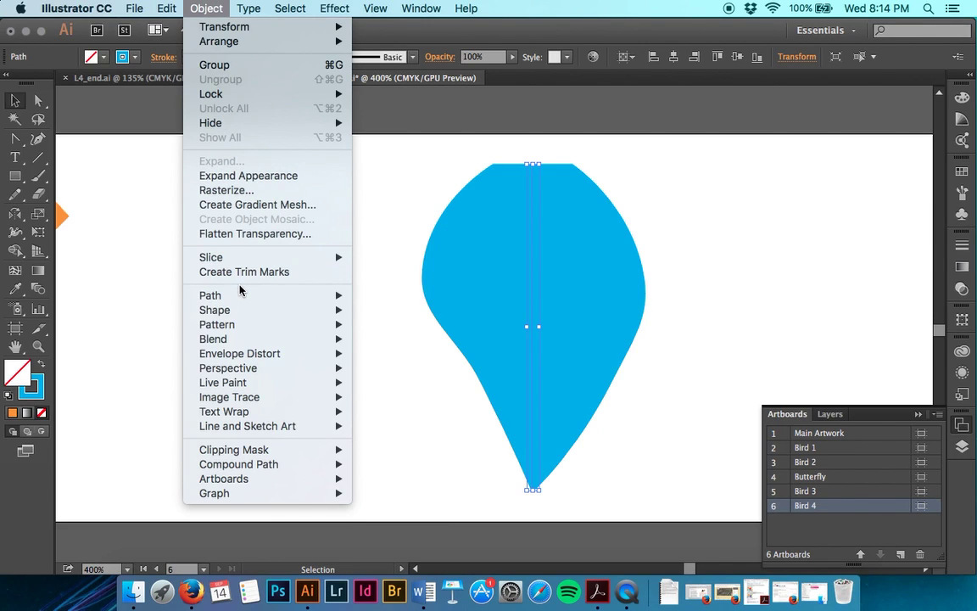
{"action": "mouse_move", "coordinate": [255, 295]}
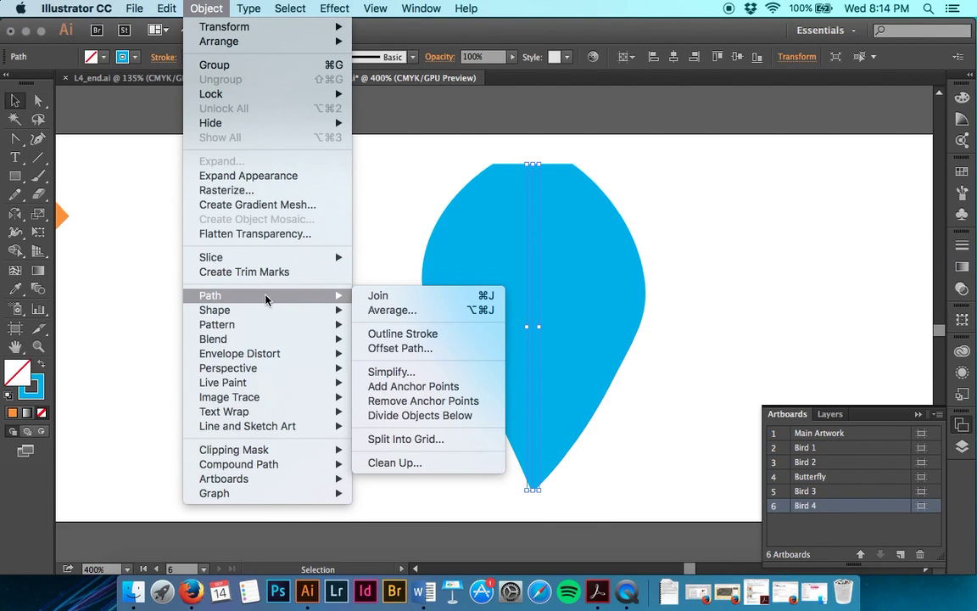
{"action": "left_click", "coordinate": [402, 333]}
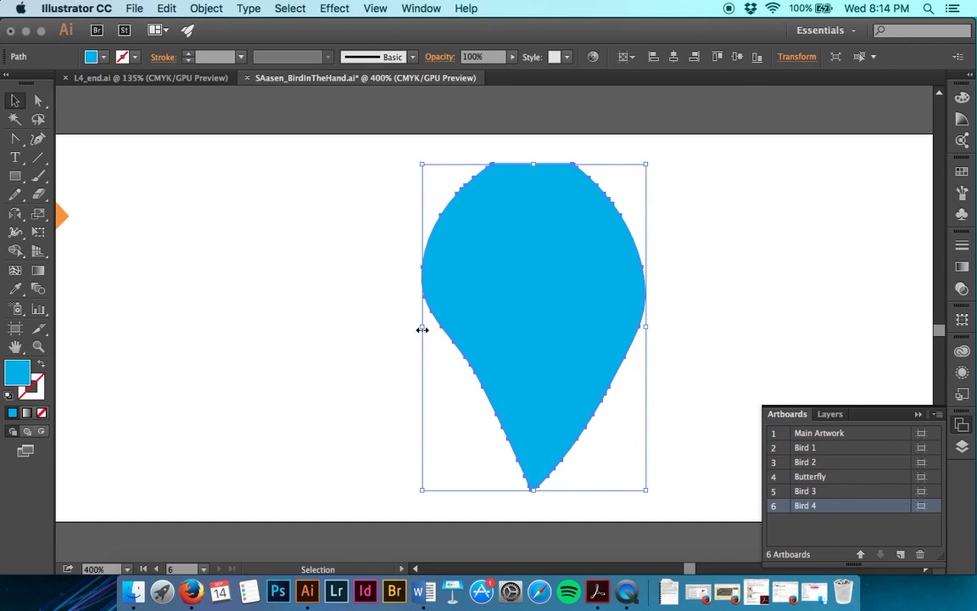
- Rotate the outlined bird body by 45°
{"action": "left_click", "coordinate": [192, 8]}
{"action": "mouse_move", "coordinate": [217, 31]}
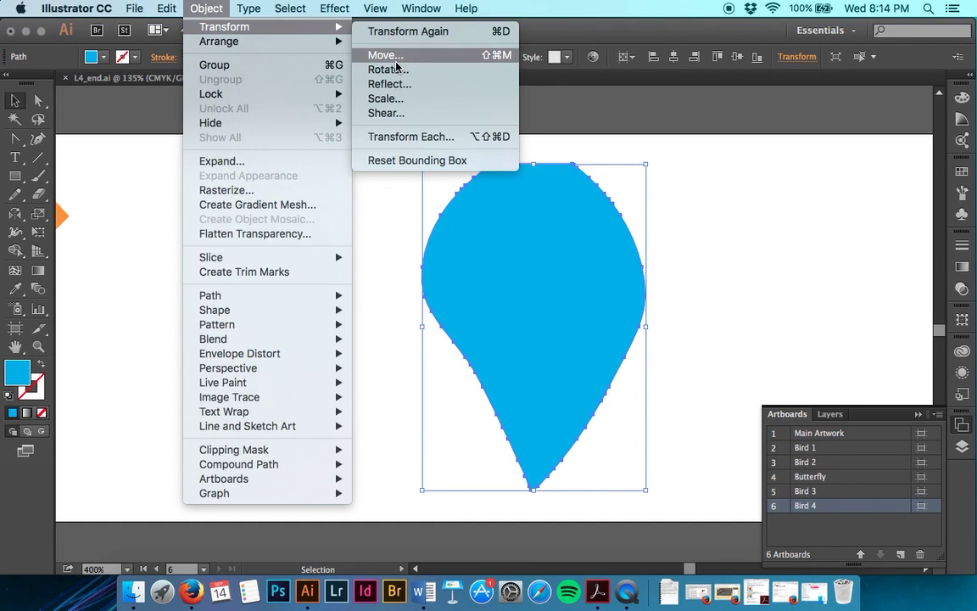
{"action": "left_click", "coordinate": [404, 71]}
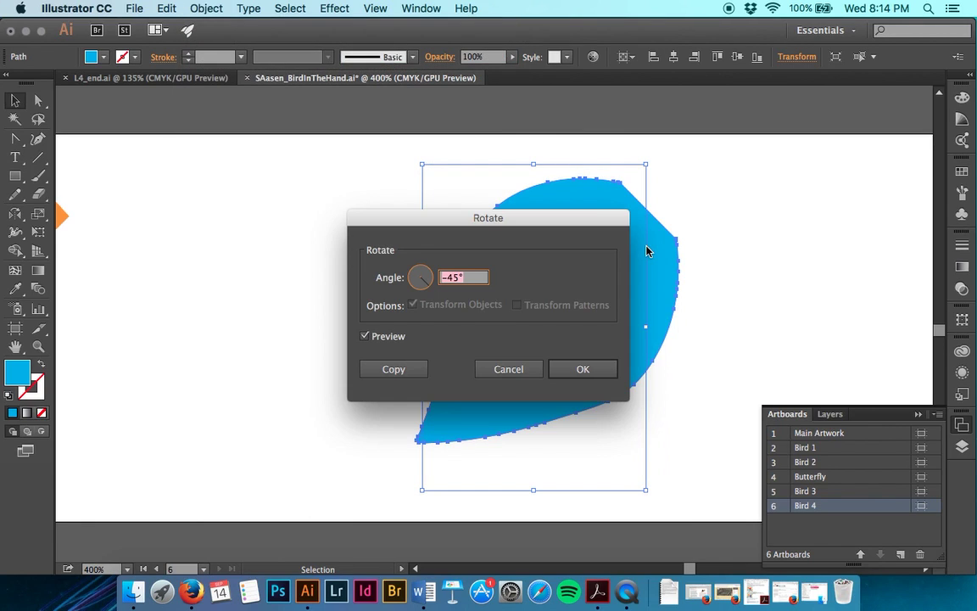
{"action": "type", "text": "45"}
{"action": "key", "text": "Return"}
{"action": "left_click", "coordinate": [384, 351]}
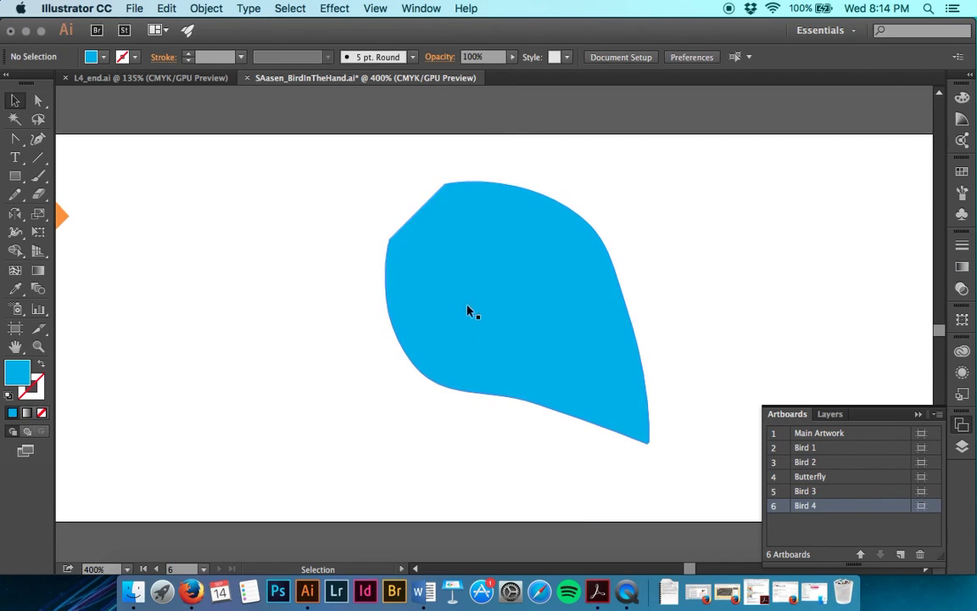
- Move the body closer to the loose bird parts and align the orange beak flush against its flat angled edge
{"action": "left_click_drag", "start_coordinate": [480, 306], "coordinate": [246, 344]}
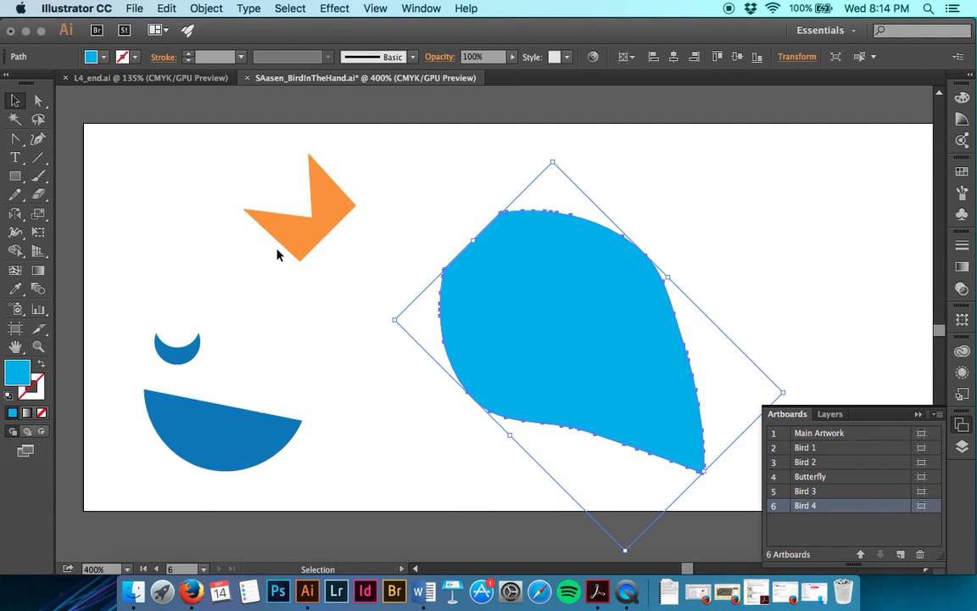
{"action": "left_click_drag", "start_coordinate": [326, 242], "coordinate": [439, 251]}
{"action": "key", "text": "super+equal"}
{"action": "key", "text": "super+equal"}
{"action": "key", "text": "super+equal"}
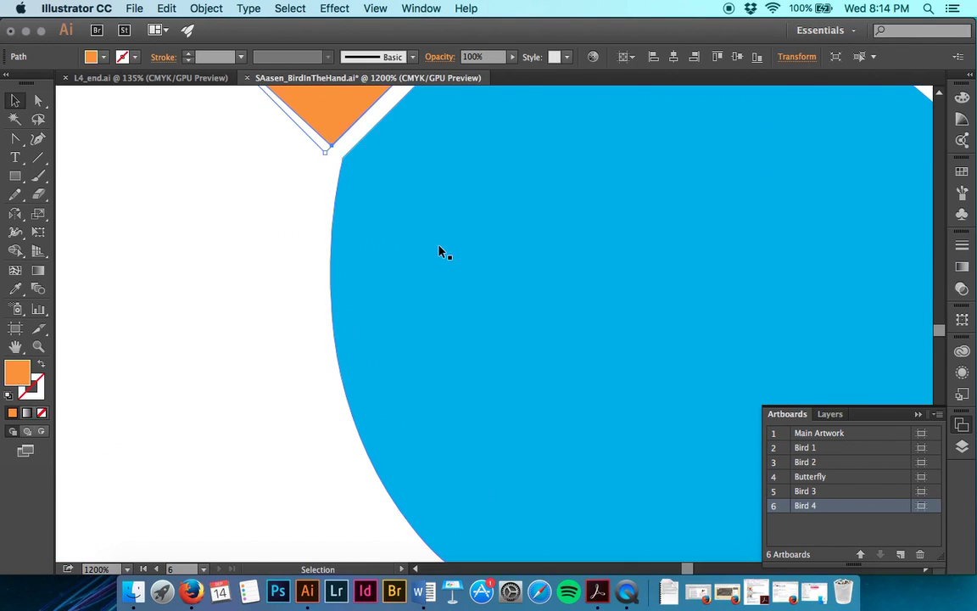
{"action": "scroll", "coordinate": [439, 250], "scroll_direction": "up", "scroll_amount": 5}
{"action": "left_click_drag", "start_coordinate": [410, 234], "coordinate": [423, 247]}
{"action": "key", "text": "a"}
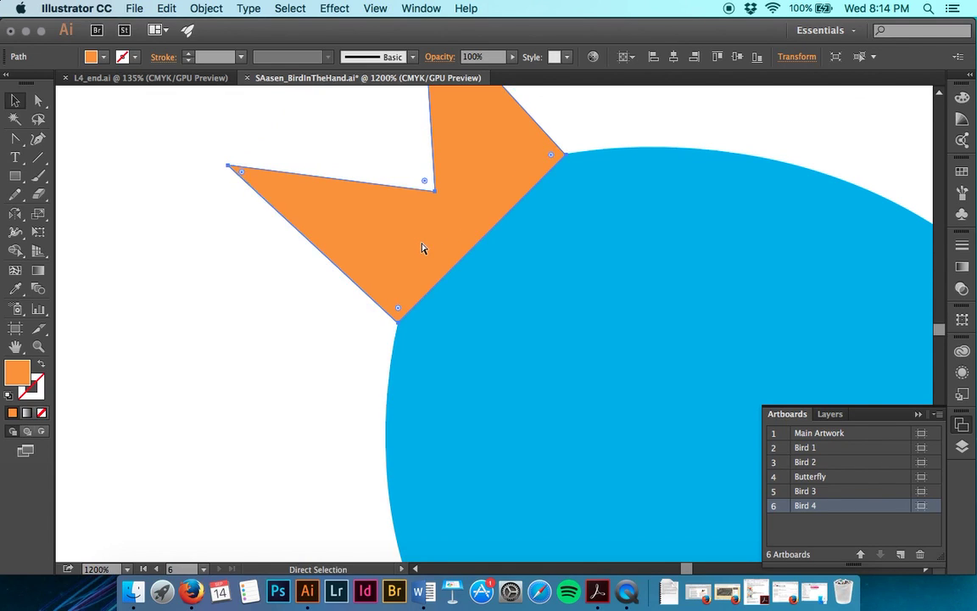
- Place the dark blue half-circle wing and the small crescent eye on the bird's body
{"action": "key", "text": "super+minus"}
{"action": "key", "text": "super+minus"}
{"action": "key", "text": "super+minus"}
{"action": "key", "text": "v"}
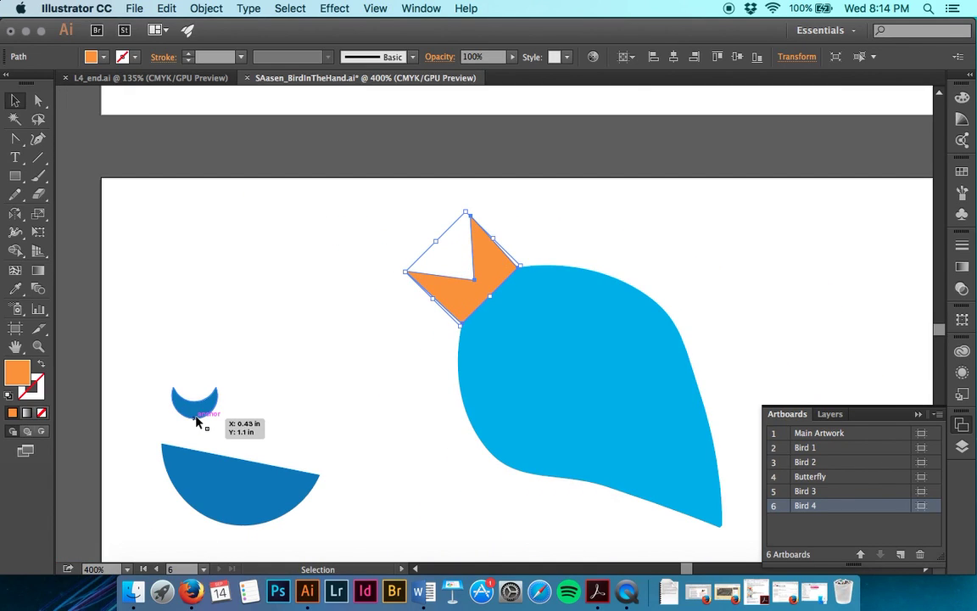
{"action": "left_click_drag", "start_coordinate": [218, 501], "coordinate": [584, 442]}
{"action": "left_click_drag", "start_coordinate": [203, 414], "coordinate": [530, 343]}
{"action": "left_click", "coordinate": [366, 415]}
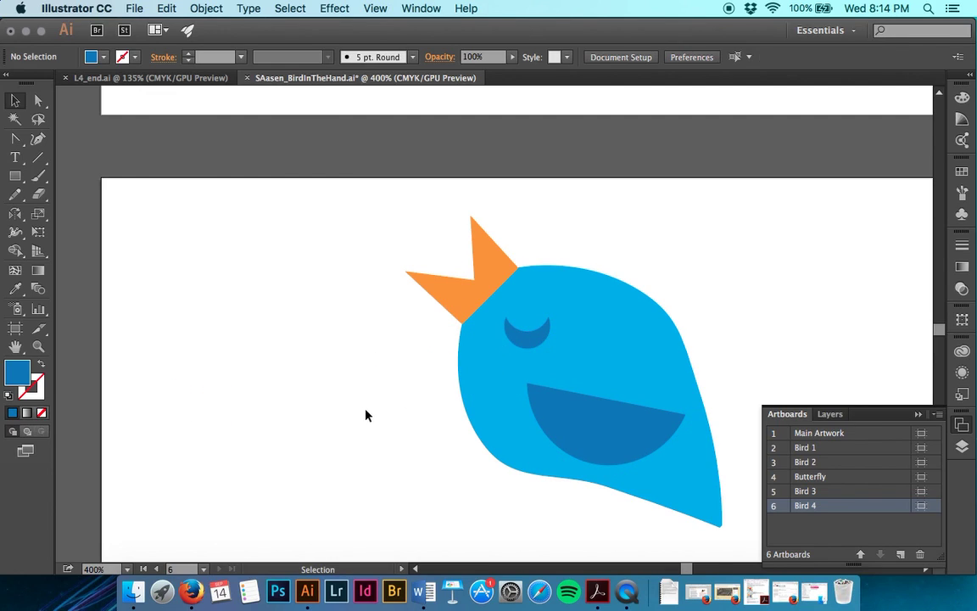
- Save the document and fit all the artboards in view
{"action": "key", "text": "super"}
{"action": "key", "text": "alt+super+0"}
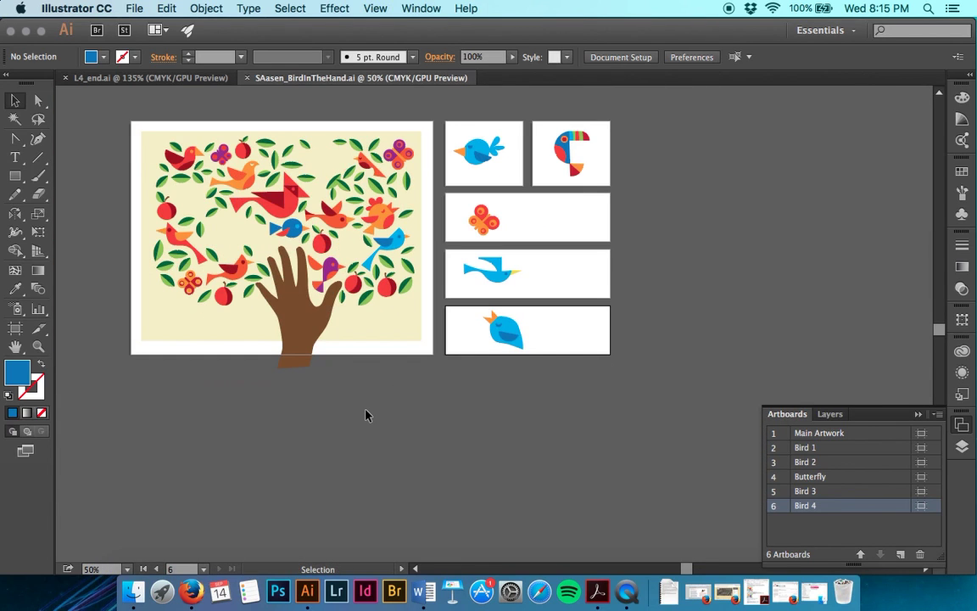
{"action": "scroll", "coordinate": [366, 415], "scroll_direction": "up", "scroll_amount": 5}
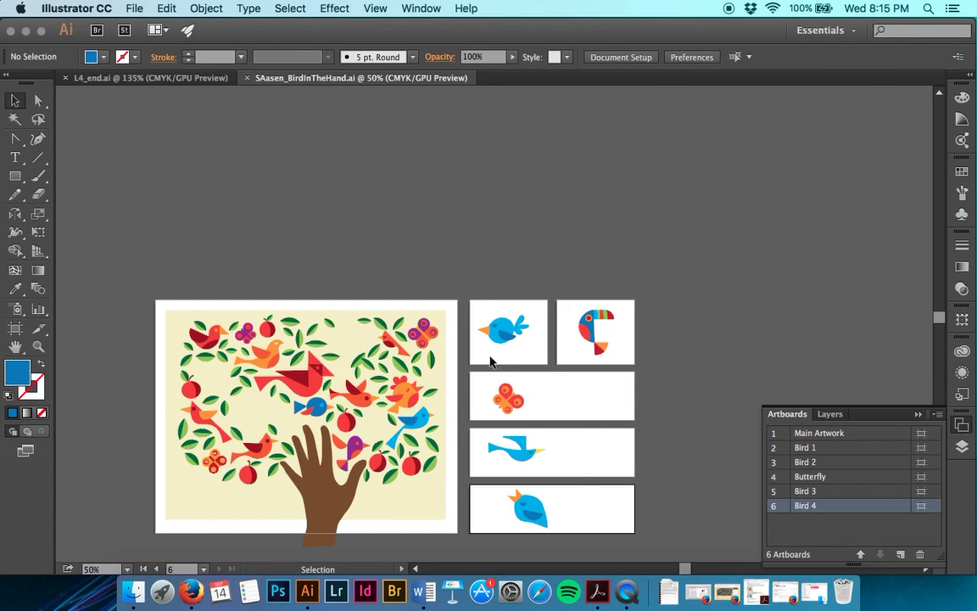
- Group the artwork on the Bird 4 artboard, and group the flying bird on the Bird 3 artboard
{"action": "left_click_drag", "start_coordinate": [477, 471], "coordinate": [558, 537]}
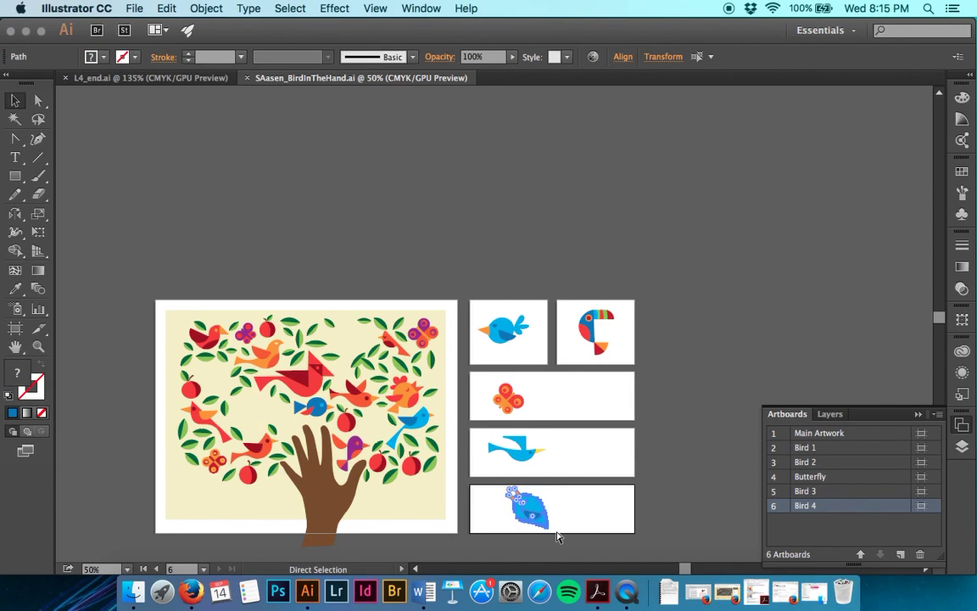
{"action": "left_click", "coordinate": [556, 468]}
{"action": "left_click_drag", "start_coordinate": [556, 465], "coordinate": [475, 434]}
{"action": "key", "text": "v"}
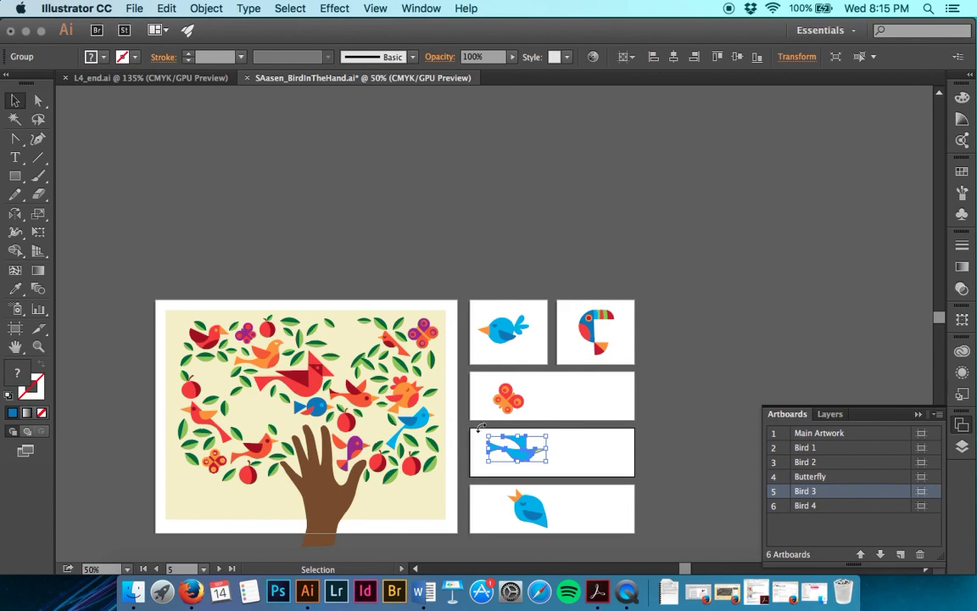
- Group all the pieces of the butterfly on the Butterfly artboard
{"action": "left_click_drag", "start_coordinate": [549, 412], "coordinate": [483, 378]}
{"action": "key", "text": "super+g"}
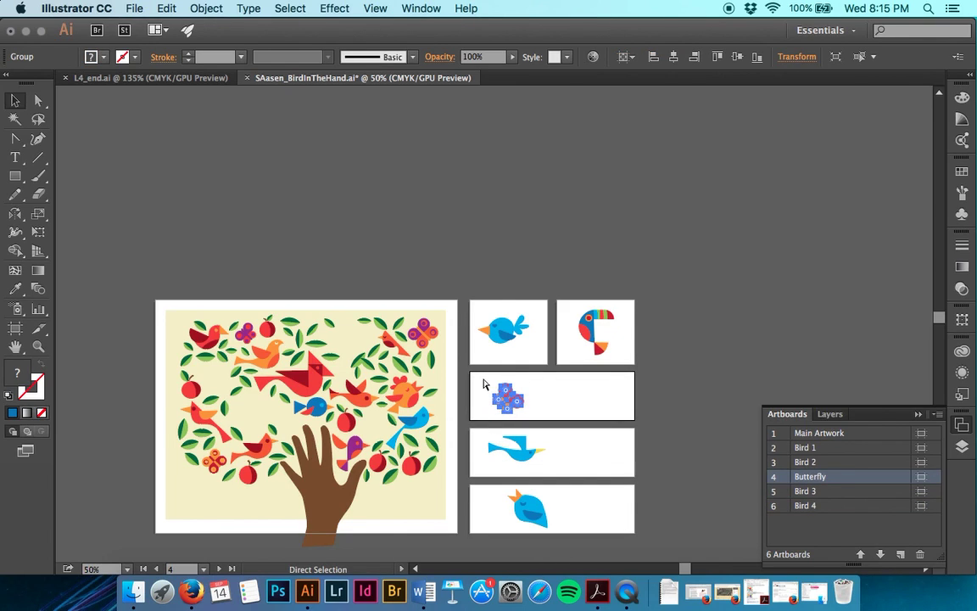
{"action": "left_click", "coordinate": [517, 398]}
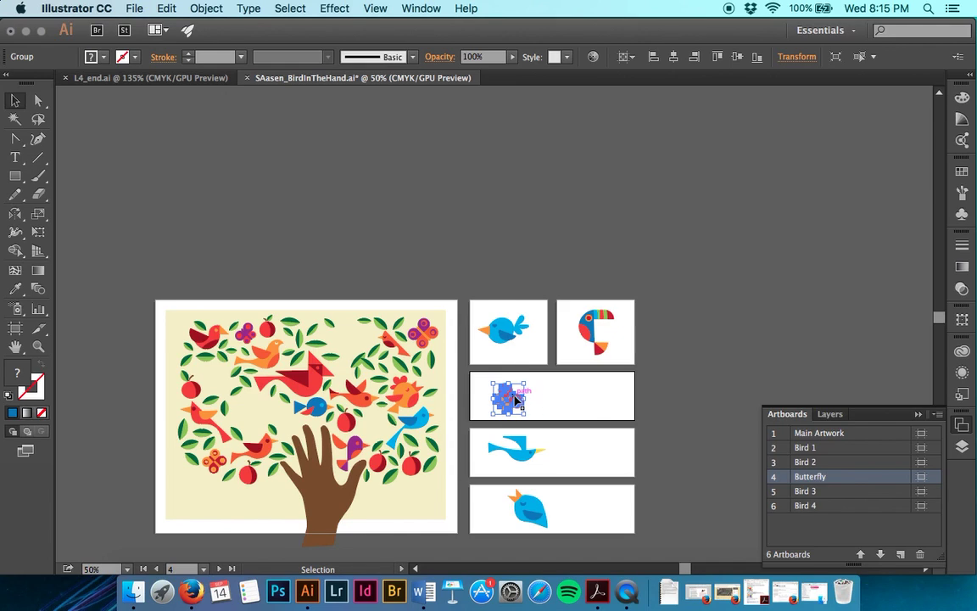
{"action": "right_click", "coordinate": [516, 399]}
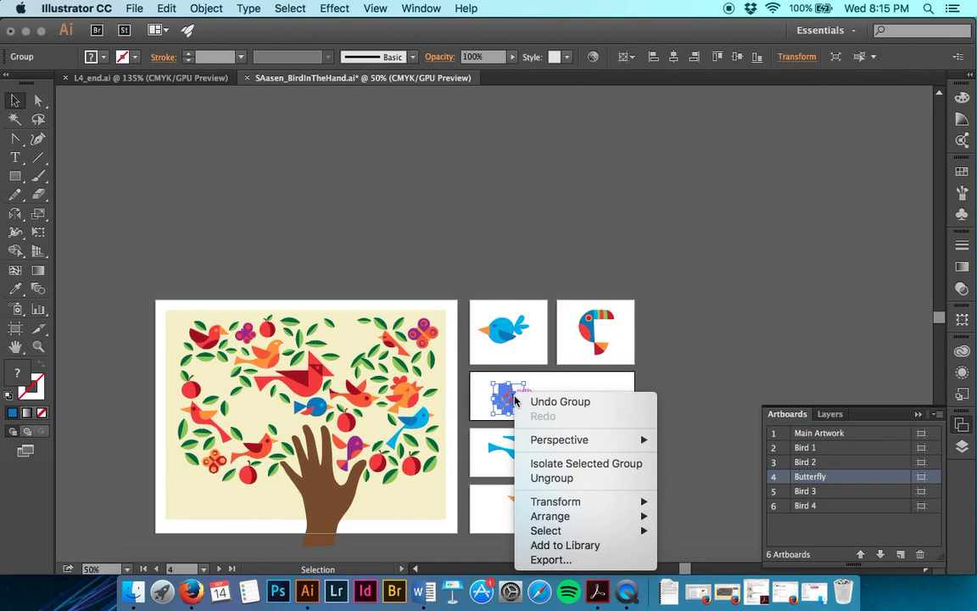
{"action": "left_click", "coordinate": [537, 357]}
- Group all the pieces of the blue bird on the Bird 1 artboard
{"action": "left_click_drag", "start_coordinate": [536, 352], "coordinate": [492, 327]}
{"action": "right_click", "coordinate": [501, 328]}
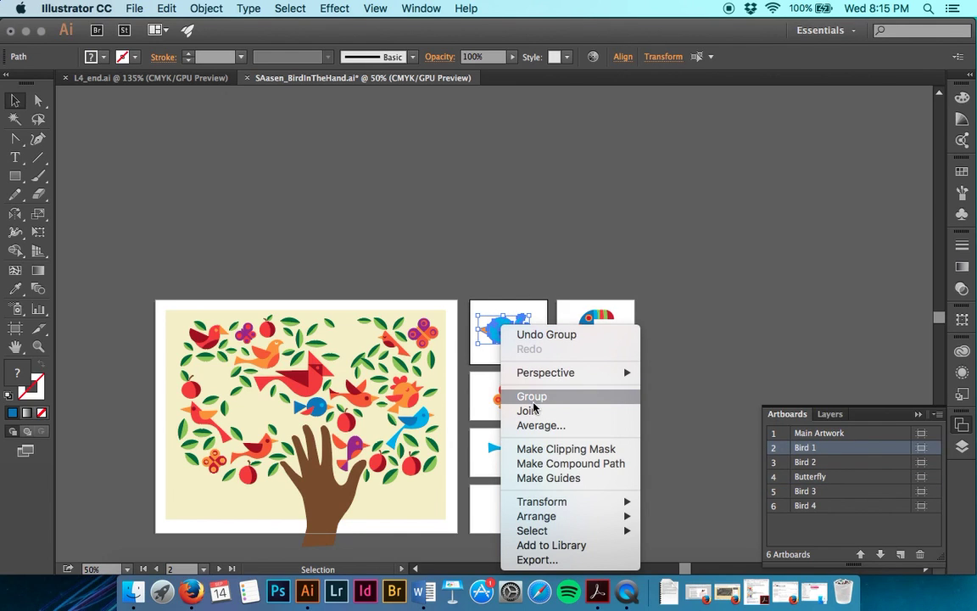
{"action": "left_click", "coordinate": [524, 268]}
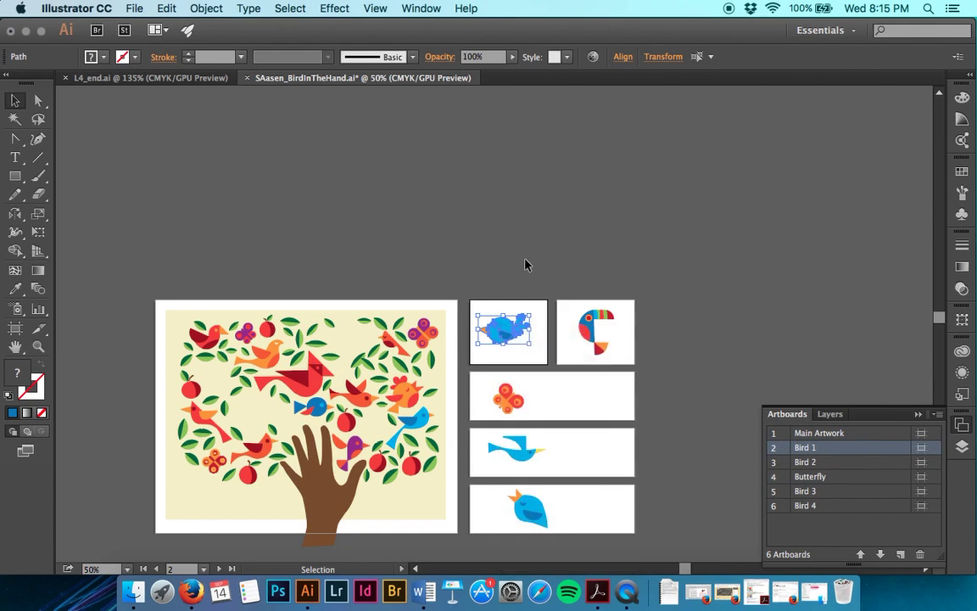
{"action": "left_click", "coordinate": [170, 9]}
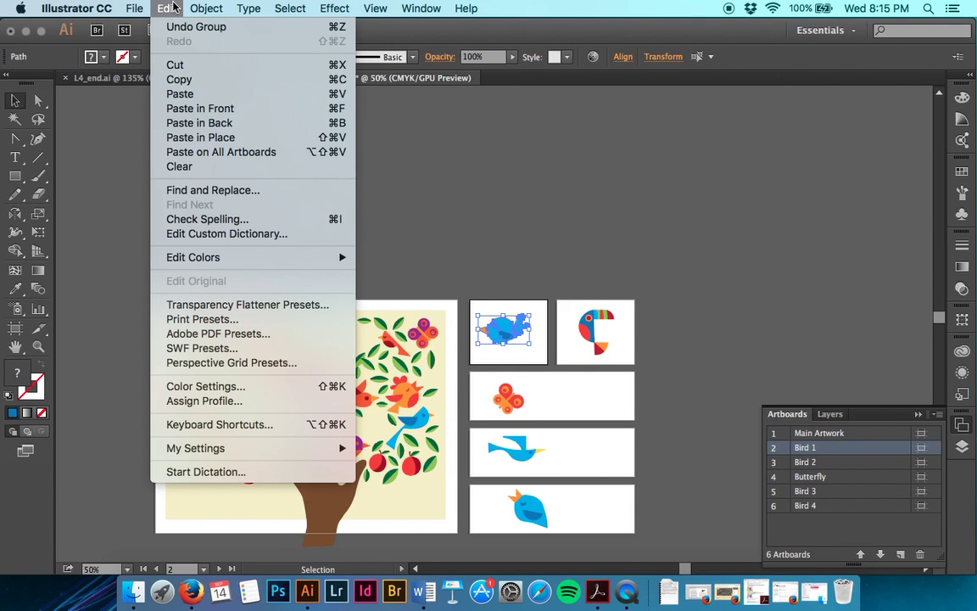
{"action": "mouse_move", "coordinate": [202, 7]}
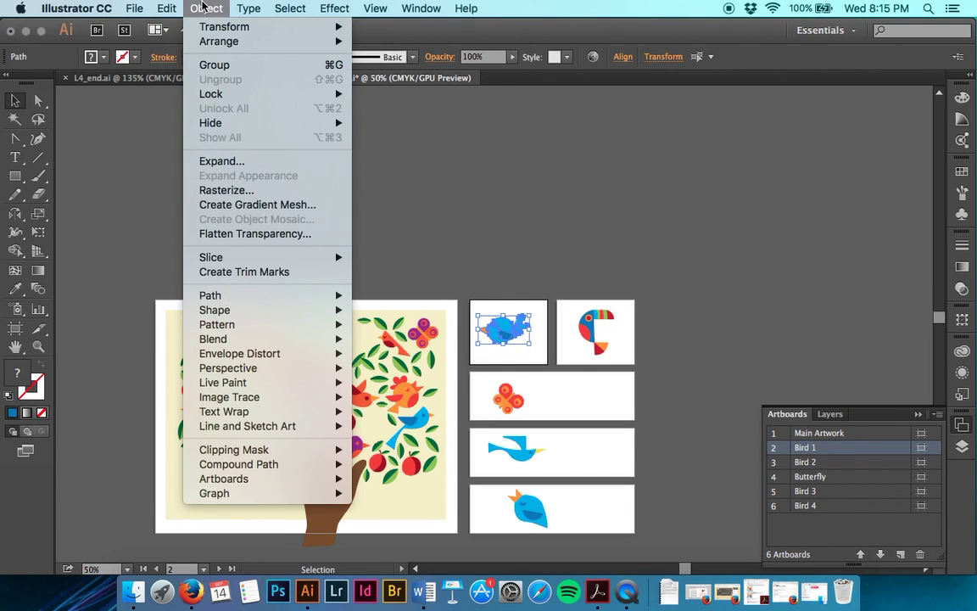
{"action": "left_click", "coordinate": [214, 64]}
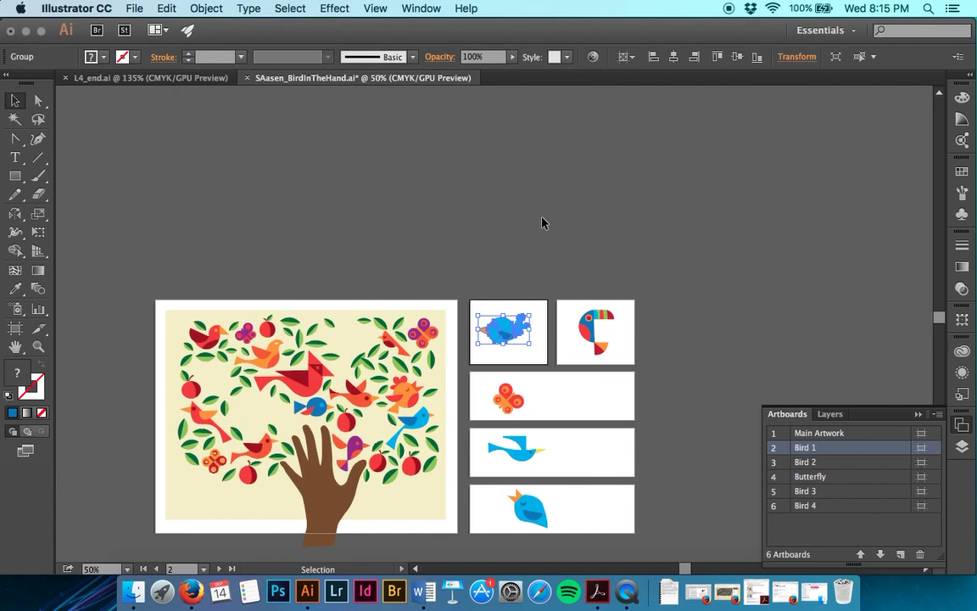
- Group all the pieces of the toucan on the Bird 2 artboard and deselect it
{"action": "left_click", "coordinate": [581, 285]}
{"action": "left_click_drag", "start_coordinate": [646, 367], "coordinate": [575, 328]}
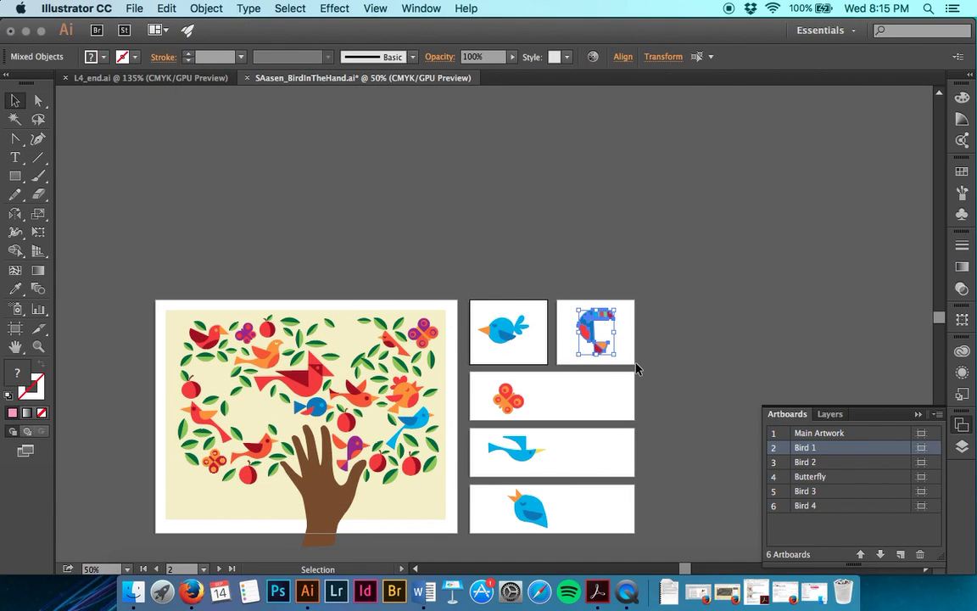
{"action": "left_click", "coordinate": [208, 8]}
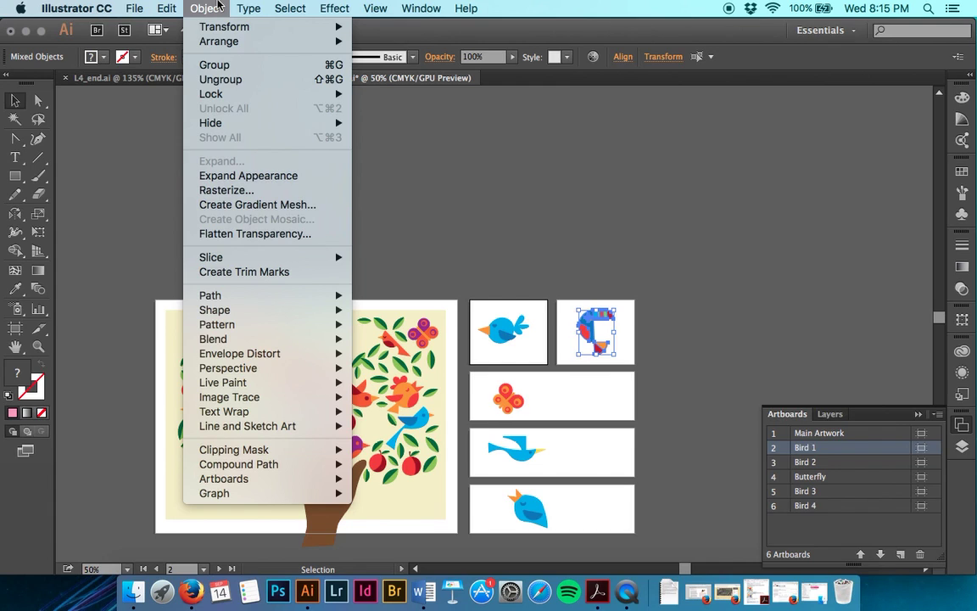
{"action": "left_click", "coordinate": [213, 65]}
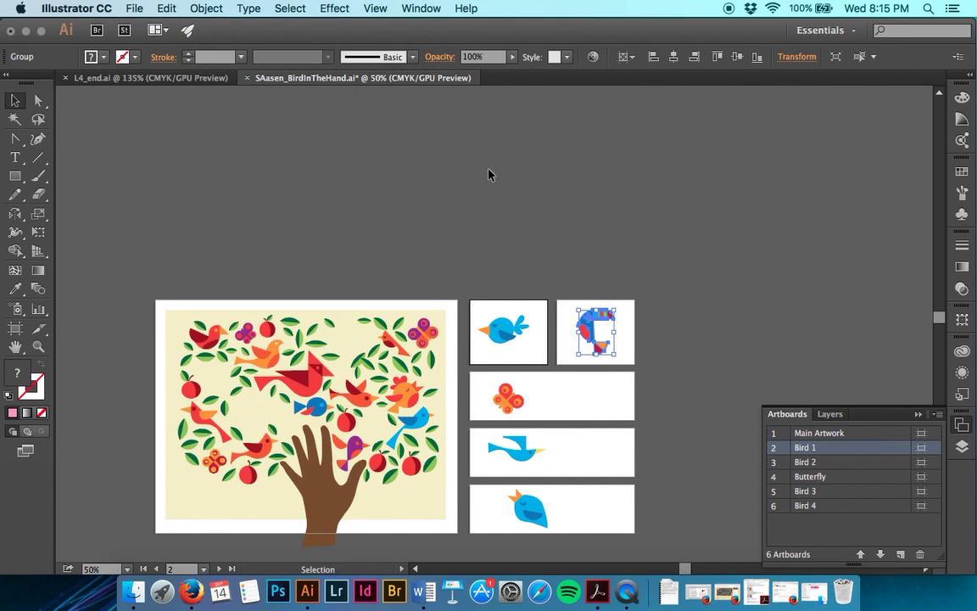
{"action": "left_click", "coordinate": [489, 173]}
- Examine the bird and leaf arrangement in the main artwork and compare it with the finished illustration in L4_end.ai
{"action": "scroll", "coordinate": [543, 204], "scroll_direction": "down", "scroll_amount": 3}
{"action": "scroll", "coordinate": [543, 204], "scroll_direction": "left", "scroll_amount": 3}
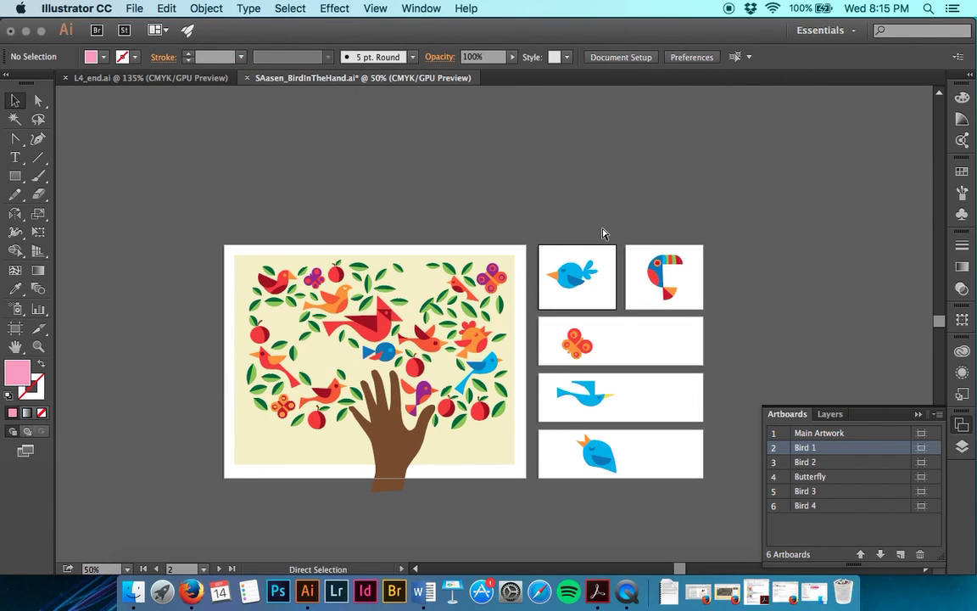
{"action": "key", "text": "super+equal"}
{"action": "key", "text": "super+equal"}
{"action": "key", "text": "super+equal"}
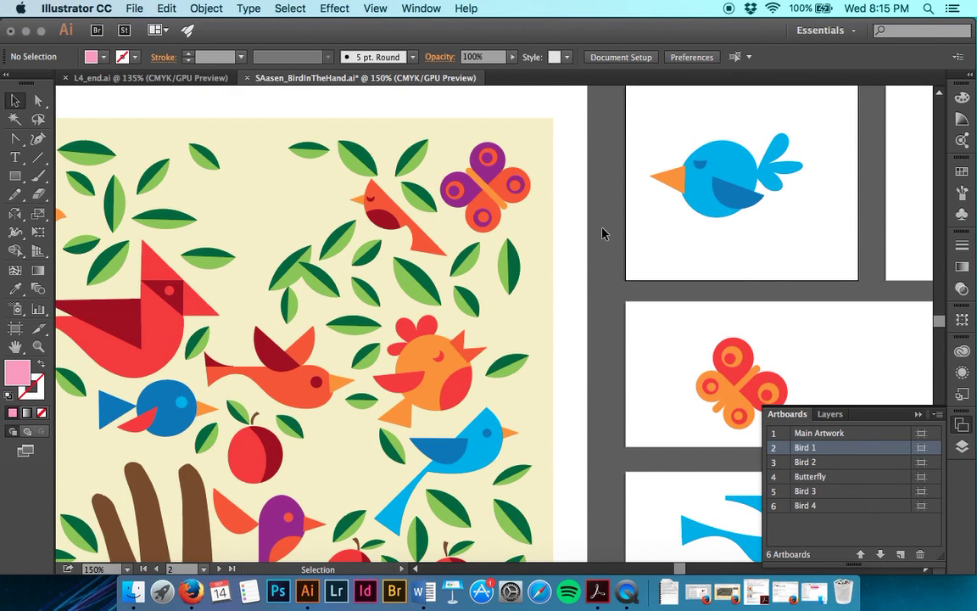
{"action": "scroll", "coordinate": [603, 232], "scroll_direction": "left", "scroll_amount": 5}
{"action": "scroll", "coordinate": [603, 233], "scroll_direction": "down", "scroll_amount": 1}
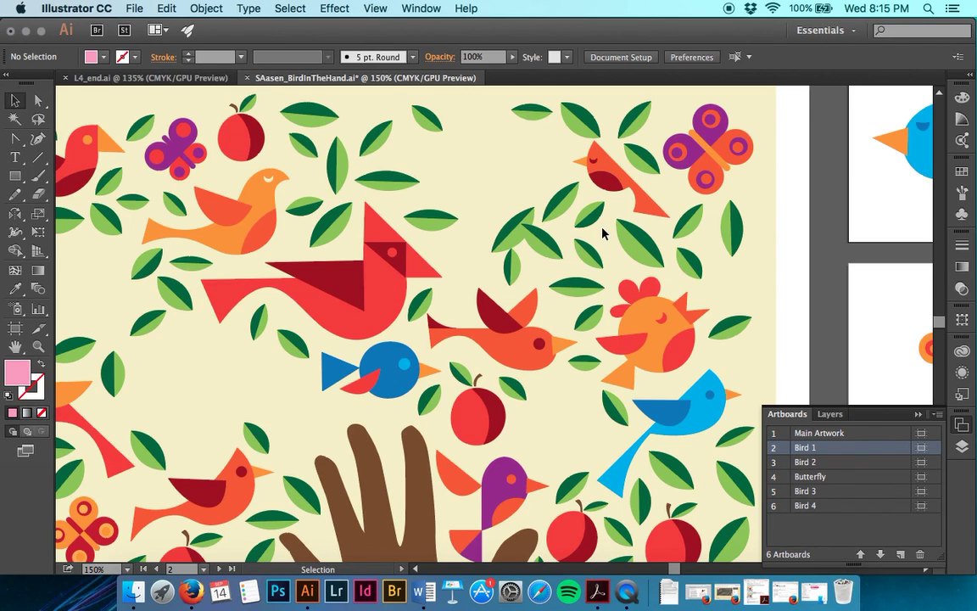
{"action": "scroll", "coordinate": [878, 331], "scroll_direction": "right", "scroll_amount": 1}
{"action": "scroll", "coordinate": [878, 331], "scroll_direction": "up", "scroll_amount": 1}
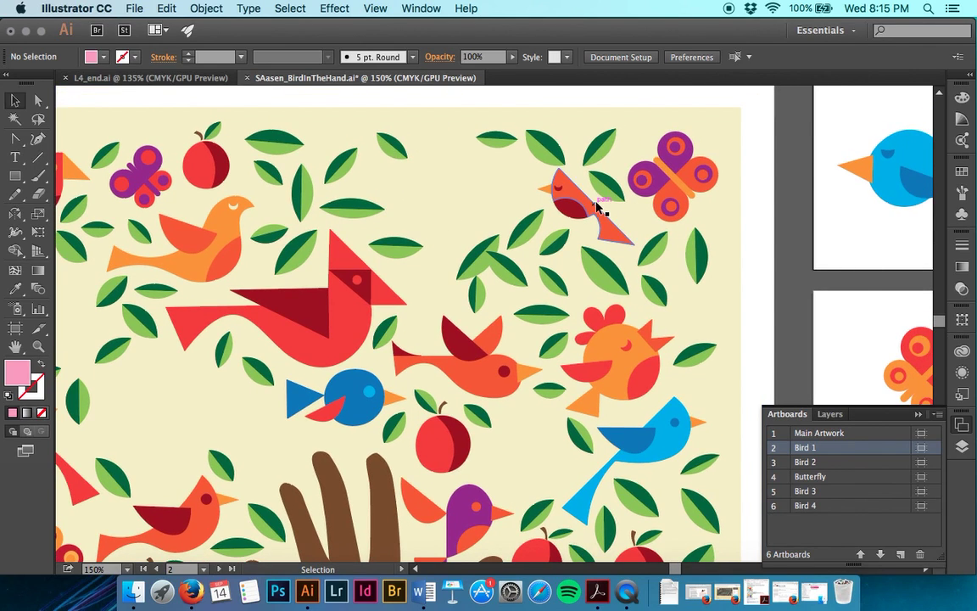
{"action": "left_click", "coordinate": [175, 79]}
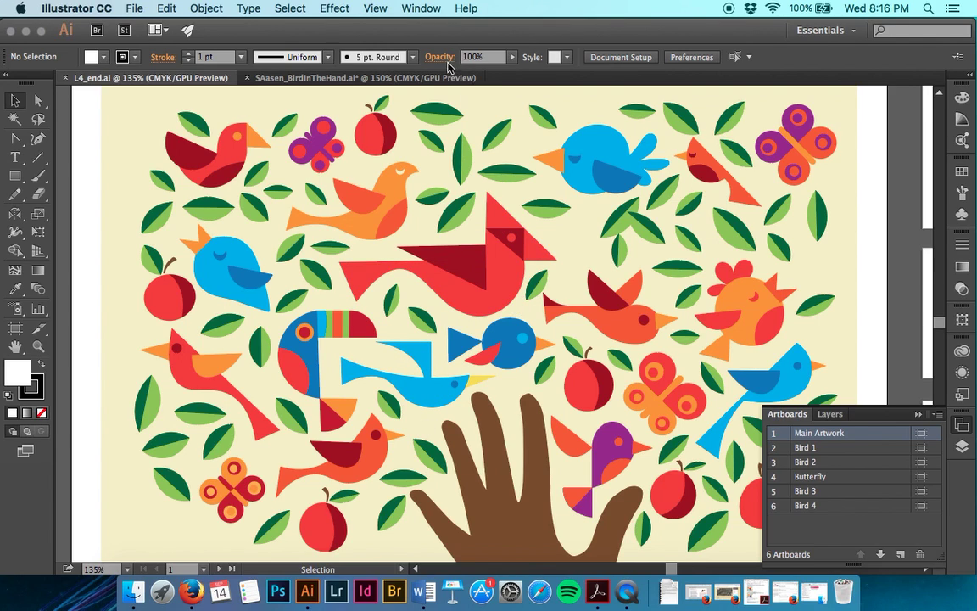
{"action": "left_click", "coordinate": [383, 78]}
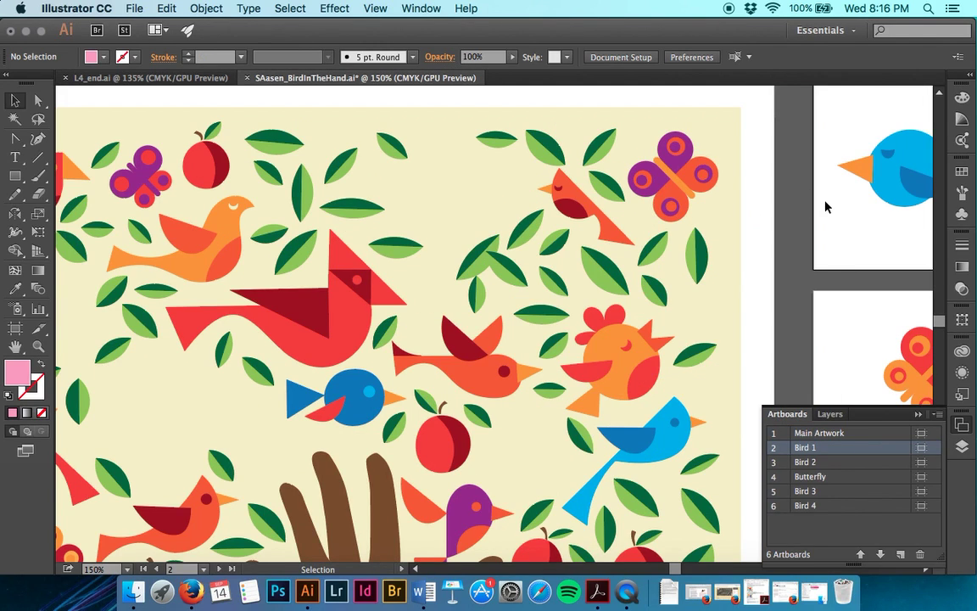
{"action": "scroll", "coordinate": [827, 208], "scroll_direction": "down", "scroll_amount": 4}
{"action": "key", "text": "super+plus"}
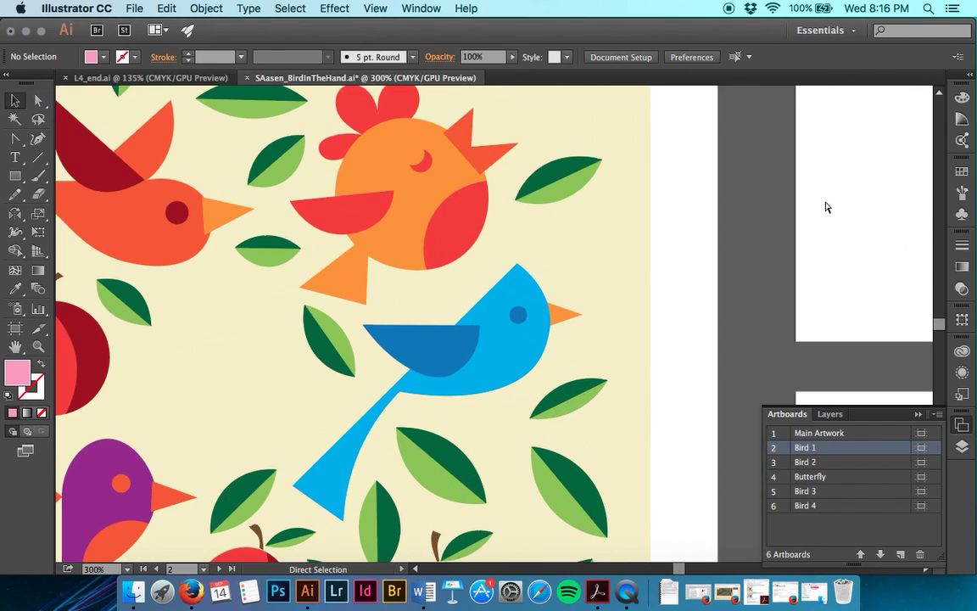
{"action": "key", "text": "super+alt+0"}
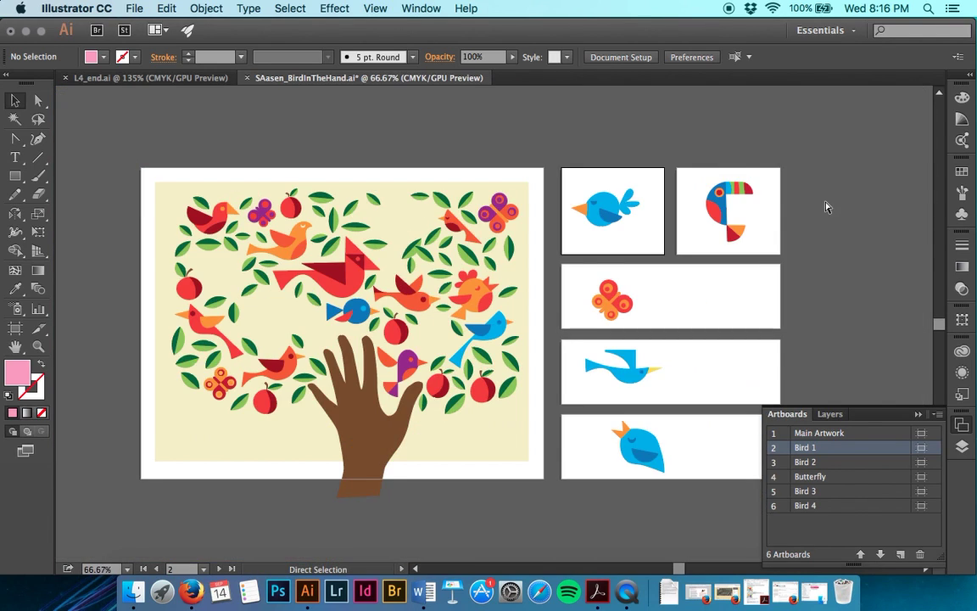
- Place a reduced copy of the Bird 4 bird in the main artwork, in the gap above the leftmost apple
{"action": "double_click", "coordinate": [644, 446]}
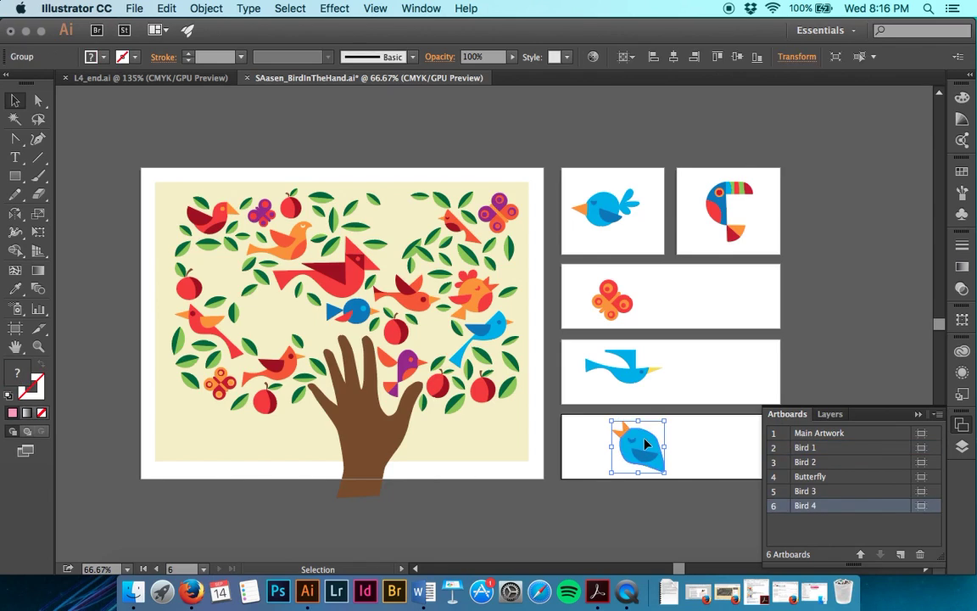
{"action": "double_click", "coordinate": [82, 141]}
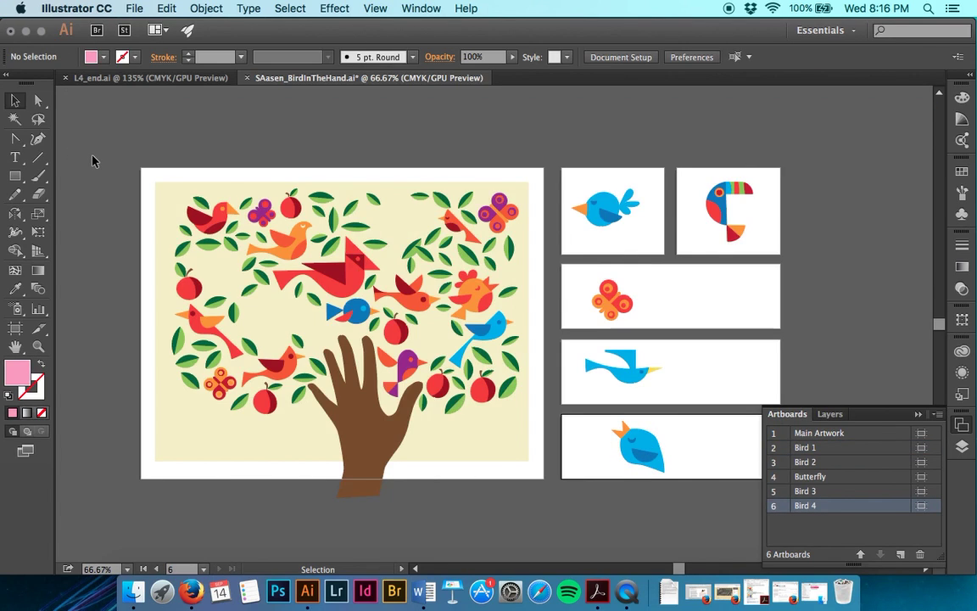
{"action": "left_click_drag", "start_coordinate": [647, 438], "coordinate": [246, 276]}
{"action": "left_click", "coordinate": [689, 445]}
{"action": "key", "text": "shift"}
{"action": "left_click_drag", "start_coordinate": [245, 299], "coordinate": [233, 276]}
{"action": "left_click", "coordinate": [108, 349]}
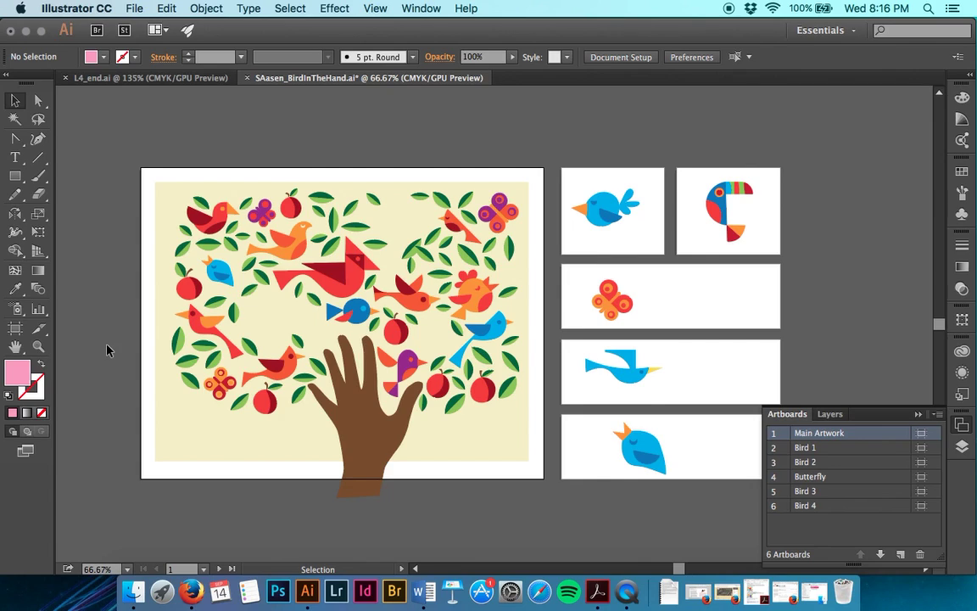
- Enlarge the copied Bird 4 bird slightly and fit it into the gap beside the leftmost apple
{"action": "left_click", "coordinate": [220, 273]}
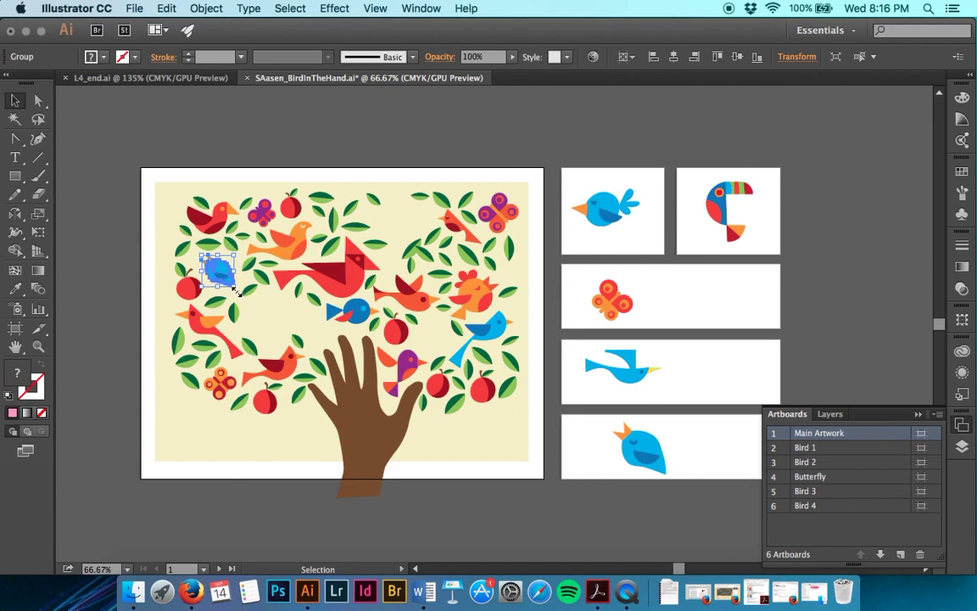
{"action": "left_click_drag", "start_coordinate": [232, 287], "coordinate": [216, 269]}
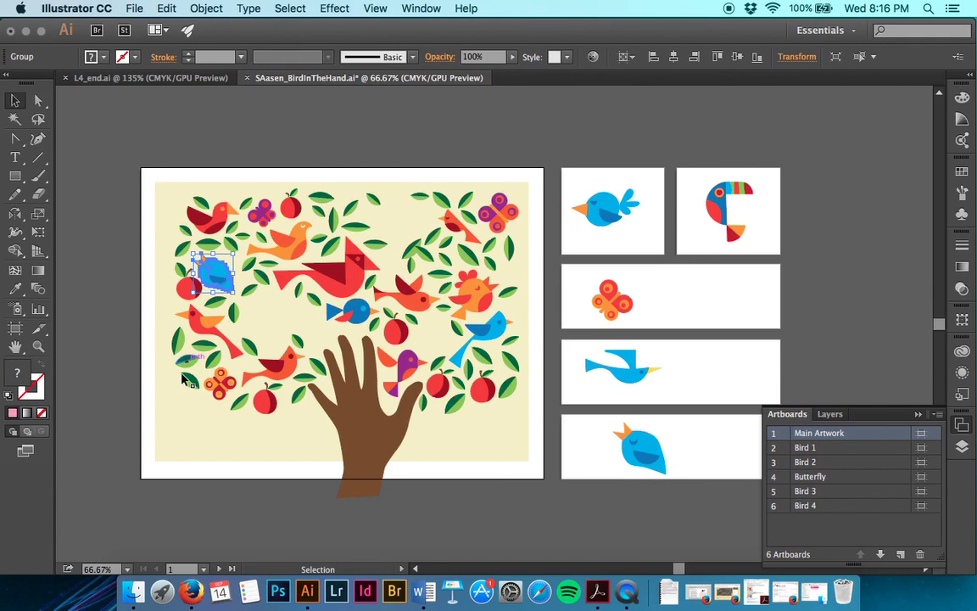
{"action": "left_click", "coordinate": [174, 401]}
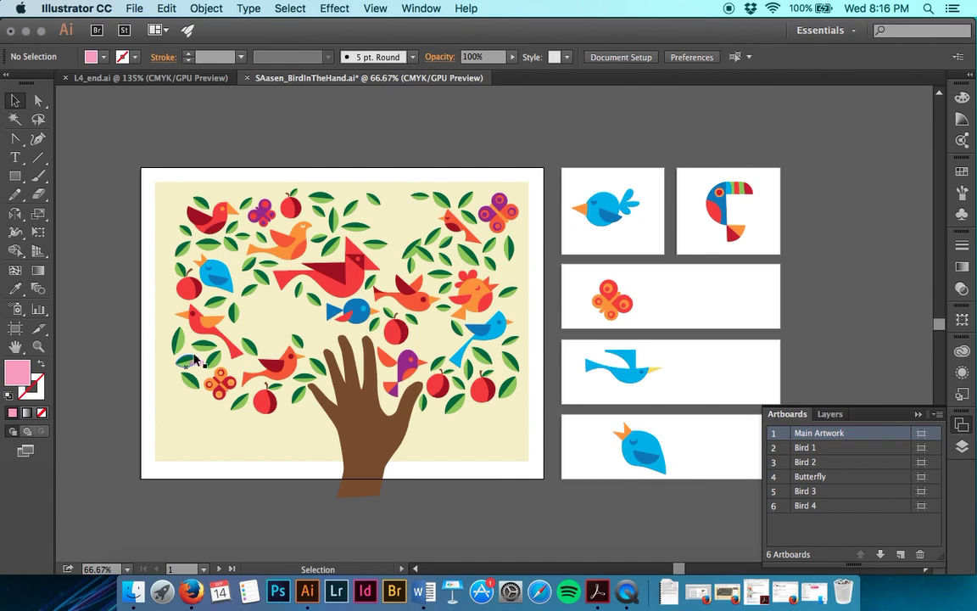
{"action": "left_click", "coordinate": [225, 274]}
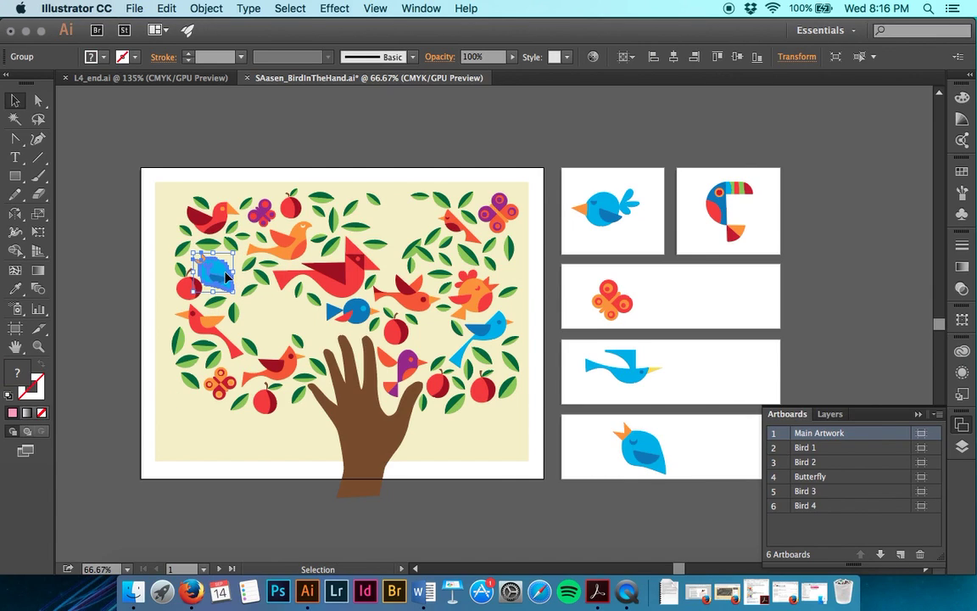
{"action": "left_click", "coordinate": [107, 276]}
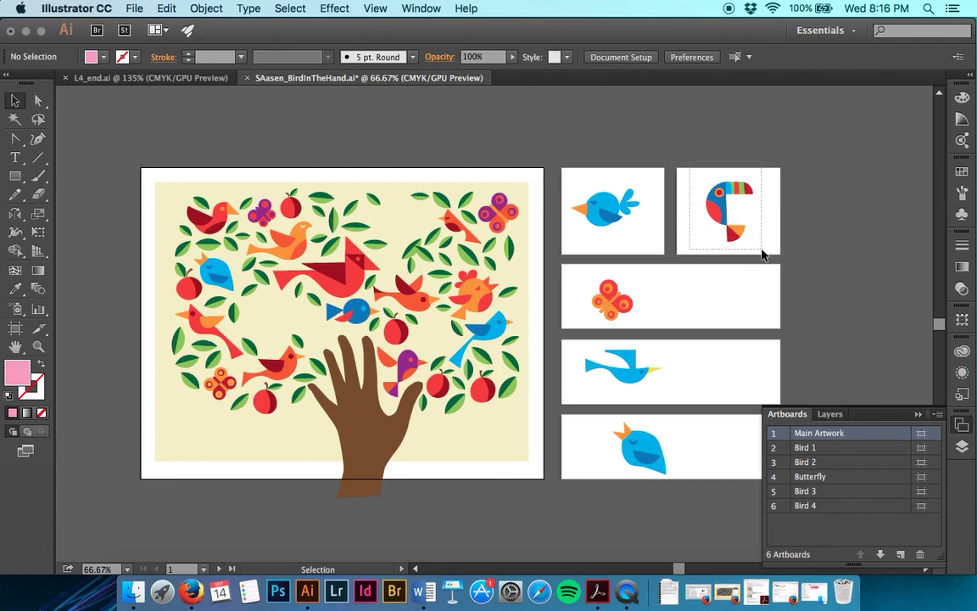
- Place a copy of the toucan in the main artwork's gap below and left of the large red bird
{"action": "left_click", "coordinate": [722, 216]}
{"action": "left_click_drag", "start_coordinate": [722, 209], "coordinate": [261, 325]}
{"action": "left_click", "coordinate": [346, 328]}
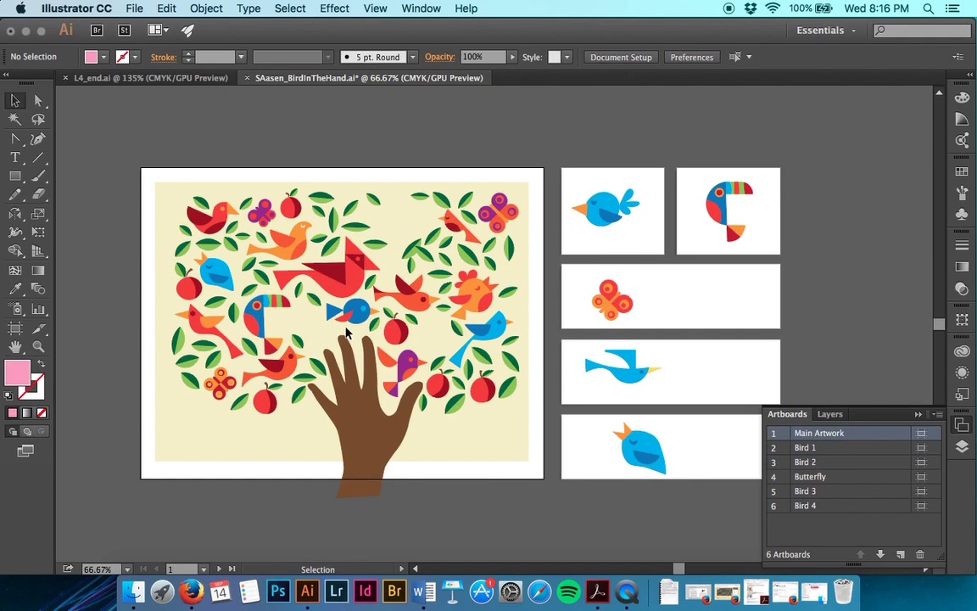
- Place a copy of the Bird 3 bird in the main artwork between the toucan and the small dark blue bird
{"action": "left_click_drag", "start_coordinate": [569, 340], "coordinate": [319, 341]}
{"action": "left_click", "coordinate": [668, 401]}
{"action": "left_click", "coordinate": [642, 389]}
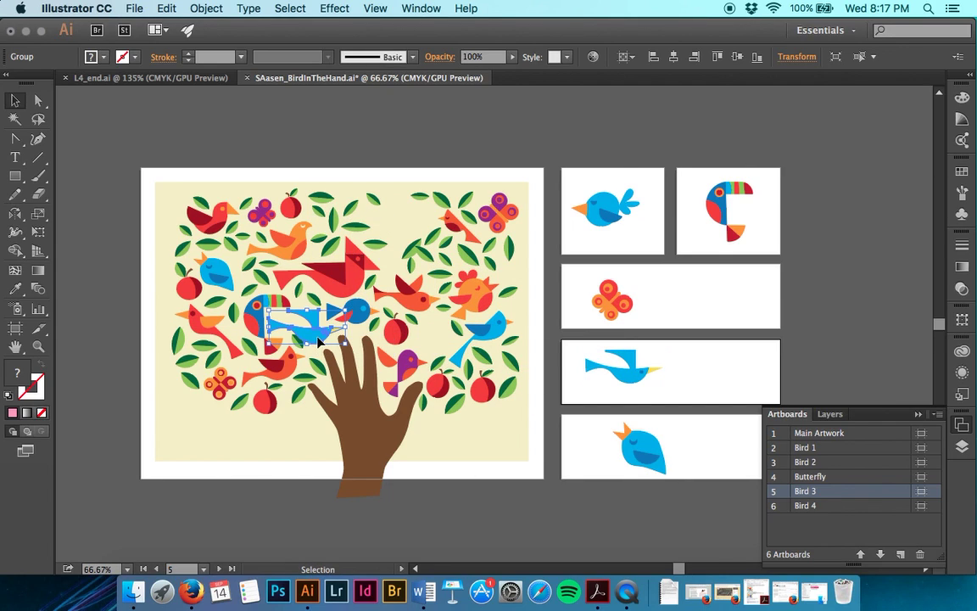
{"action": "left_click", "coordinate": [663, 305]}
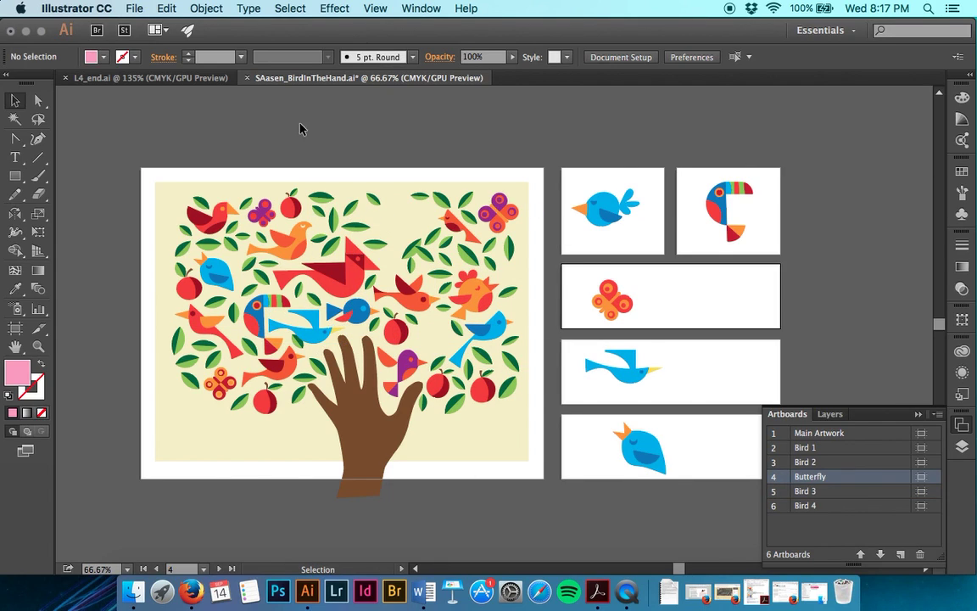
- Check Bird 1's position in L4_end.ai and place a copy of it in the matching upper gap of the main artwork
{"action": "left_click", "coordinate": [192, 78]}
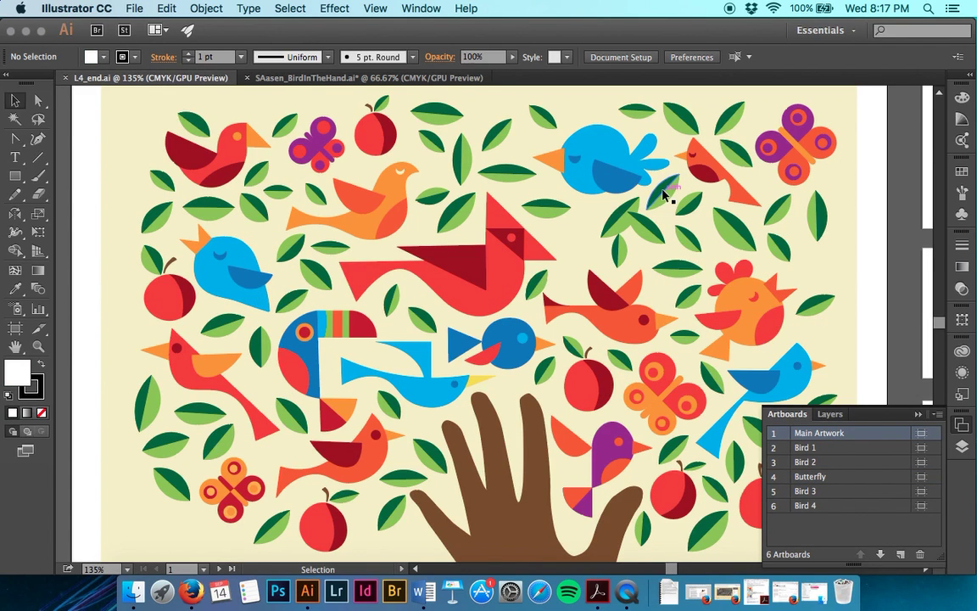
{"action": "left_click", "coordinate": [394, 78]}
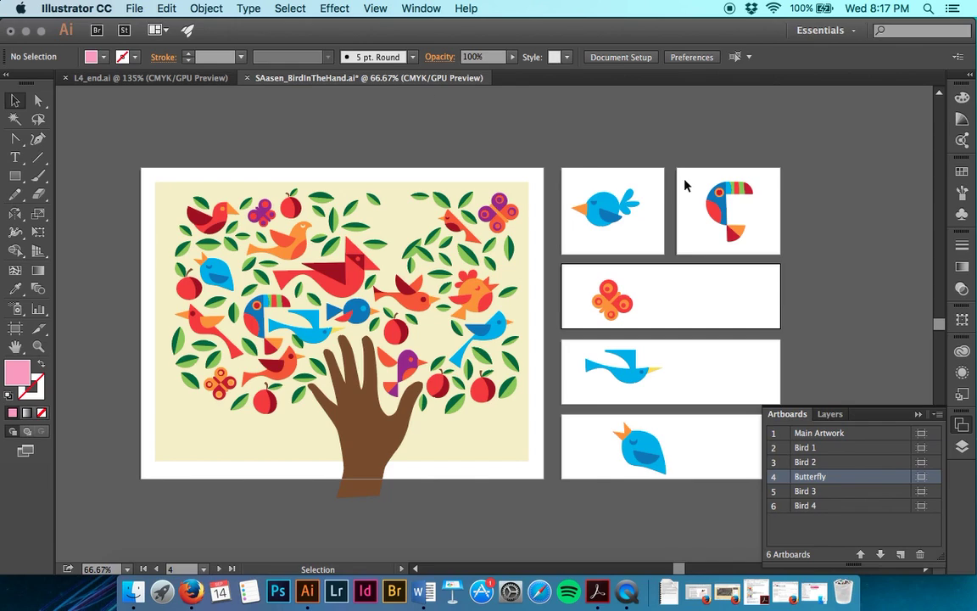
{"action": "left_click", "coordinate": [615, 212]}
{"action": "left_click_drag", "start_coordinate": [615, 212], "coordinate": [411, 222]}
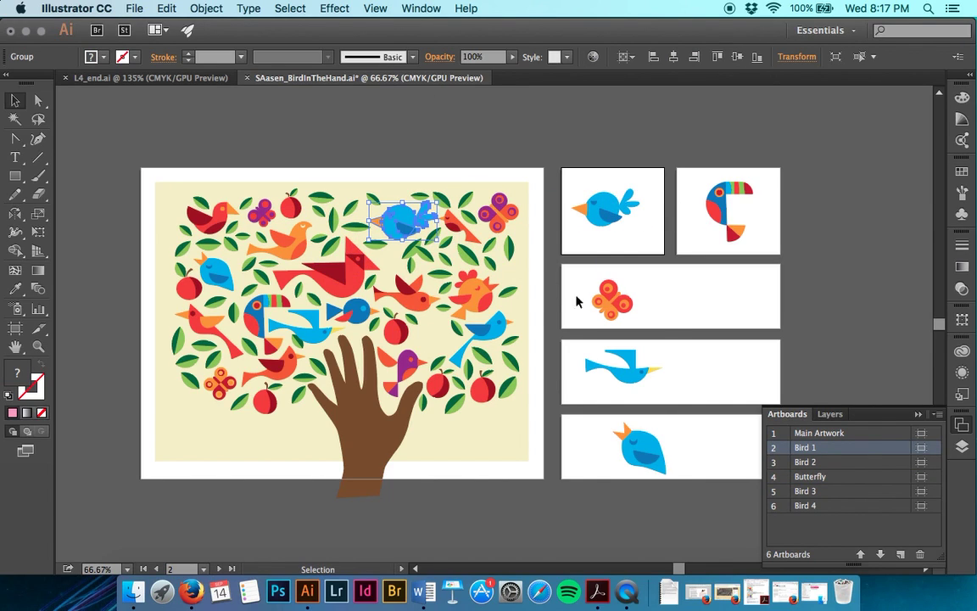
- Place a copy of the butterfly in the main artwork between the central apple and the long-tailed blue bird, and deselect it
{"action": "left_click", "coordinate": [613, 301]}
{"action": "left_click_drag", "start_coordinate": [618, 310], "coordinate": [433, 343]}
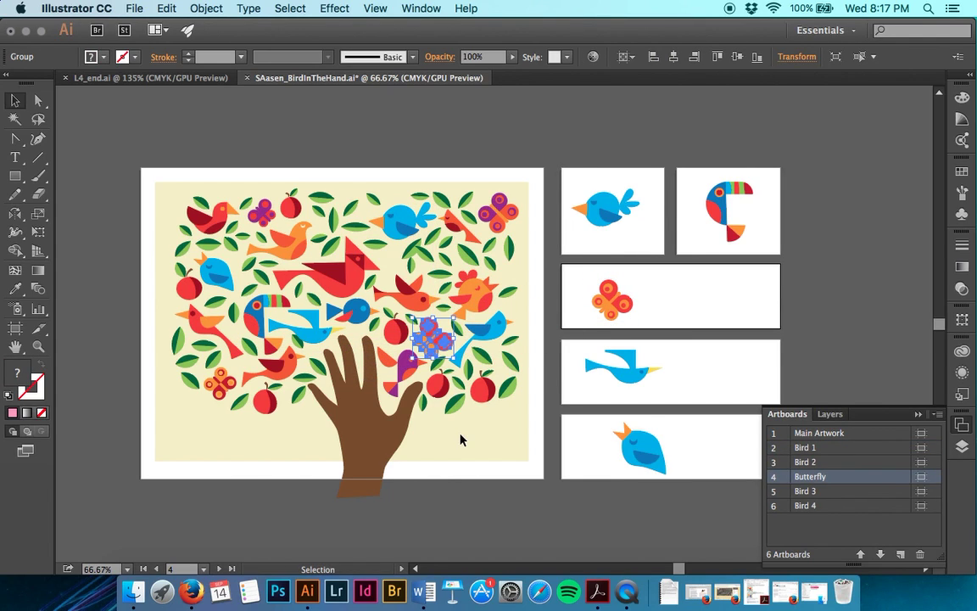
{"action": "left_click", "coordinate": [461, 439]}
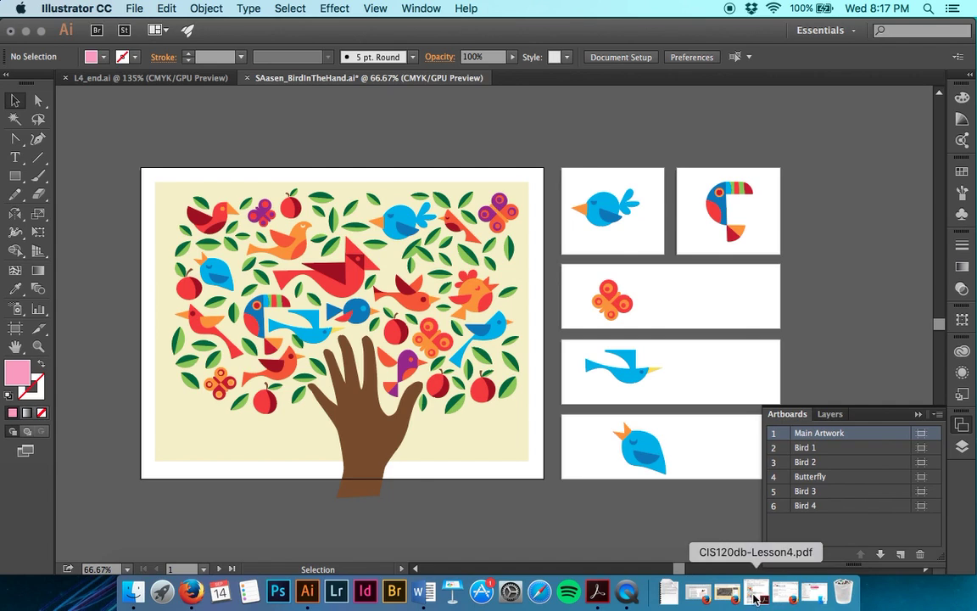
- Switch to Acrobat and read the color change required for the center red bird in CIS120db-Lesson4.pdf, then hide the document
{"action": "left_click", "coordinate": [784, 591]}
{"action": "left_click", "coordinate": [606, 371]}
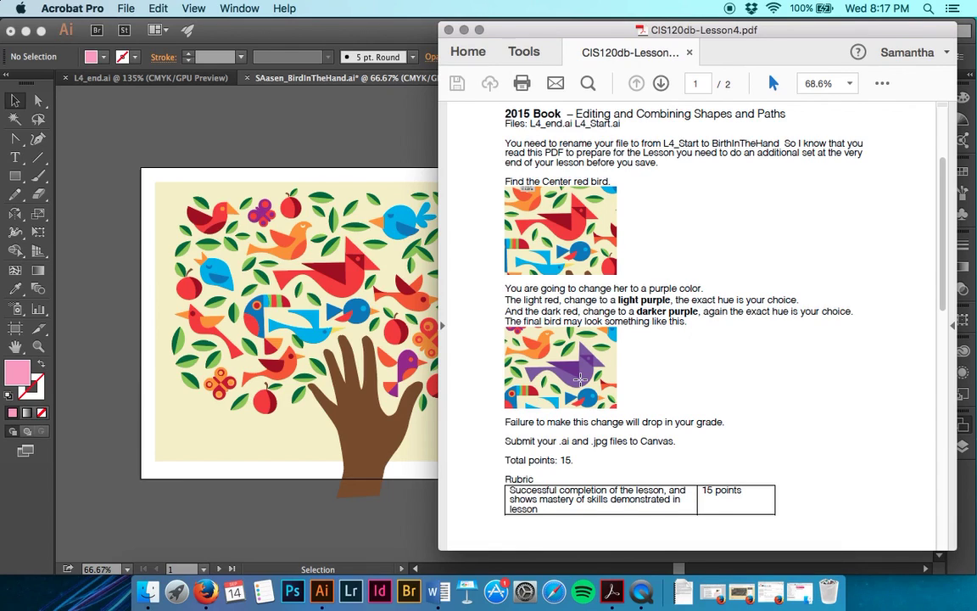
{"action": "left_click", "coordinate": [464, 30]}
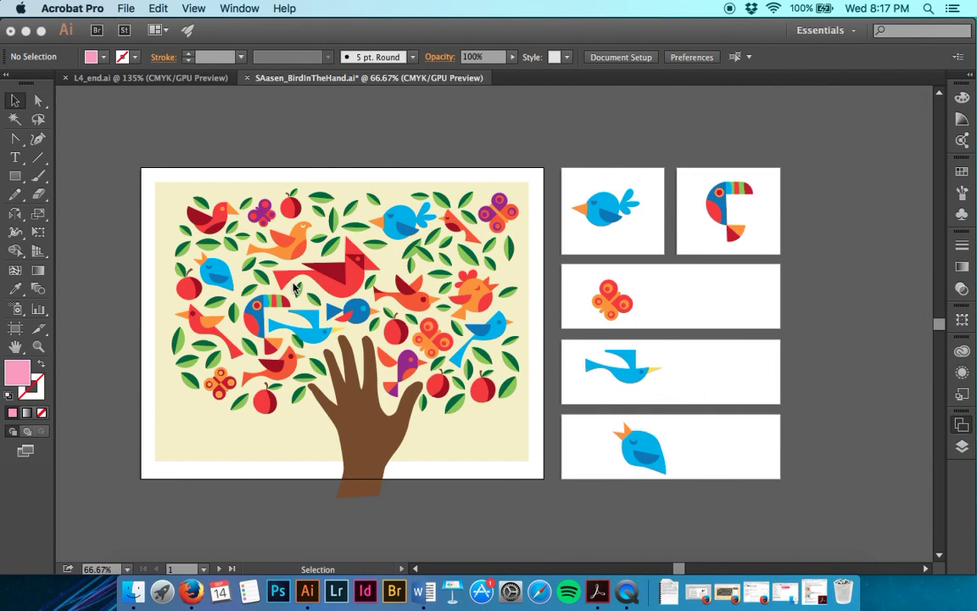
- Recolor the center red bird's light red body and eye with the light purple C161D8
{"action": "scroll", "coordinate": [349, 246], "scroll_direction": "left", "scroll_amount": 3}
{"action": "scroll", "coordinate": [349, 246], "scroll_direction": "up", "scroll_amount": 1}
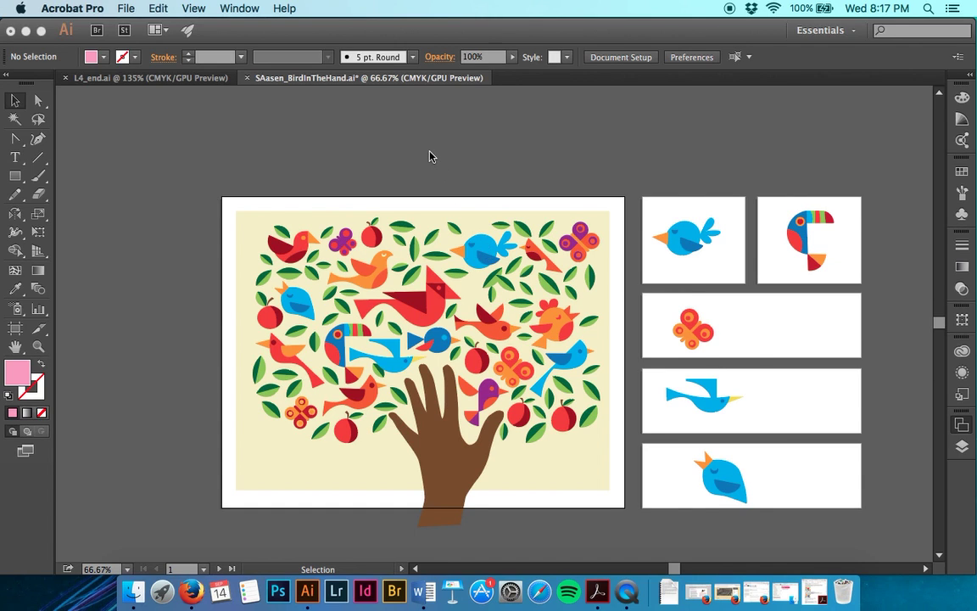
{"action": "left_click", "coordinate": [328, 153]}
{"action": "key", "text": "super+1"}
{"action": "key", "text": "super+equal"}
{"action": "key", "text": "super+equal"}
{"action": "key", "text": "super+equal"}
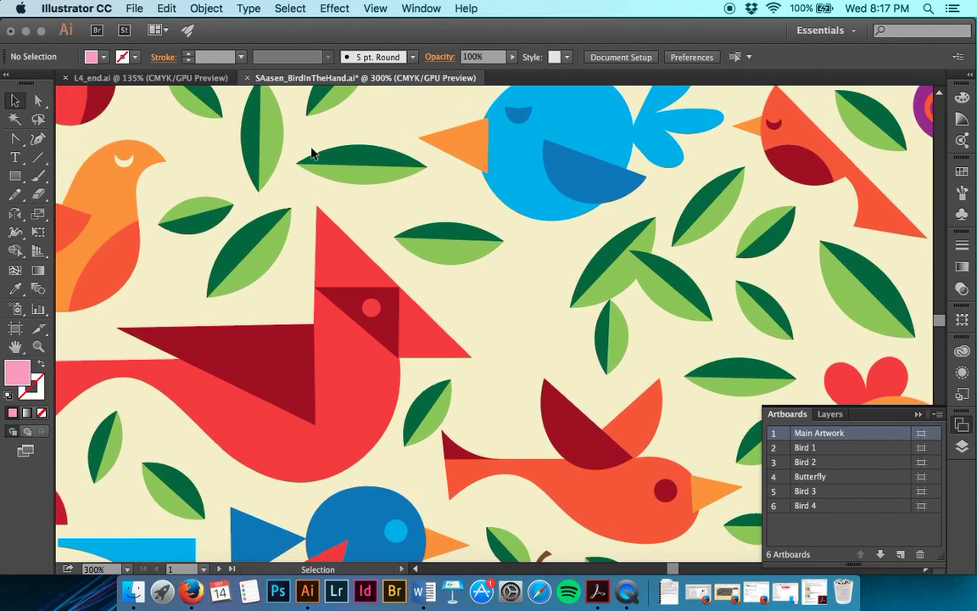
{"action": "left_click", "coordinate": [333, 369]}
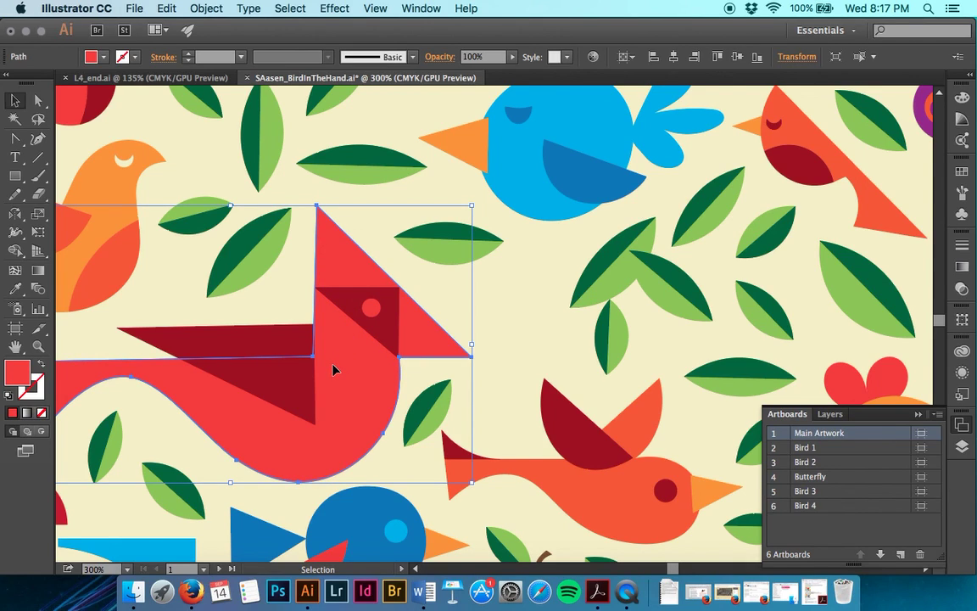
{"action": "left_click", "coordinate": [371, 308], "text": "shift"}
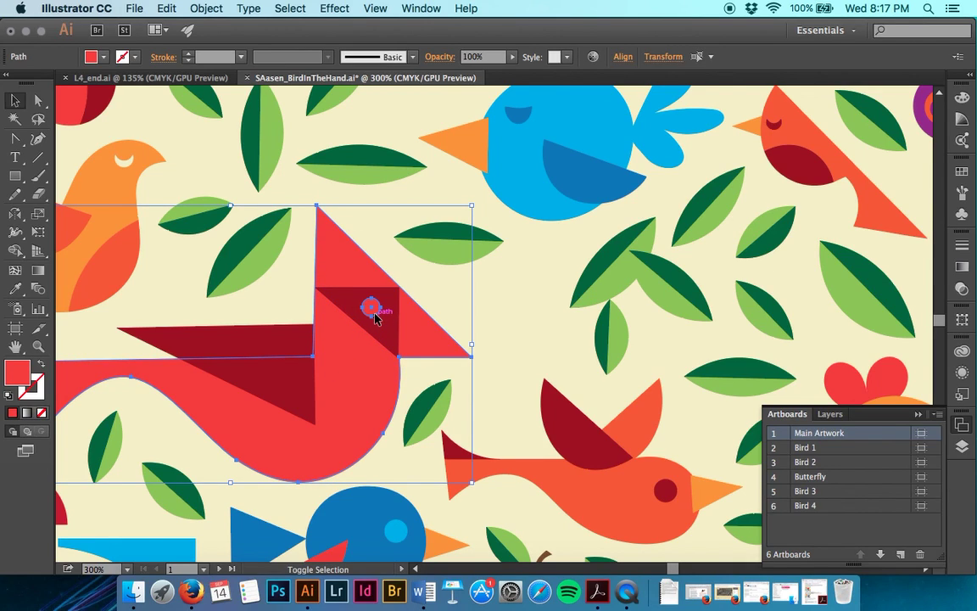
{"action": "double_click", "coordinate": [15, 374]}
{"action": "left_click_drag", "start_coordinate": [781, 254], "coordinate": [783, 229]}
{"action": "left_click_drag", "start_coordinate": [723, 237], "coordinate": [673, 218]}
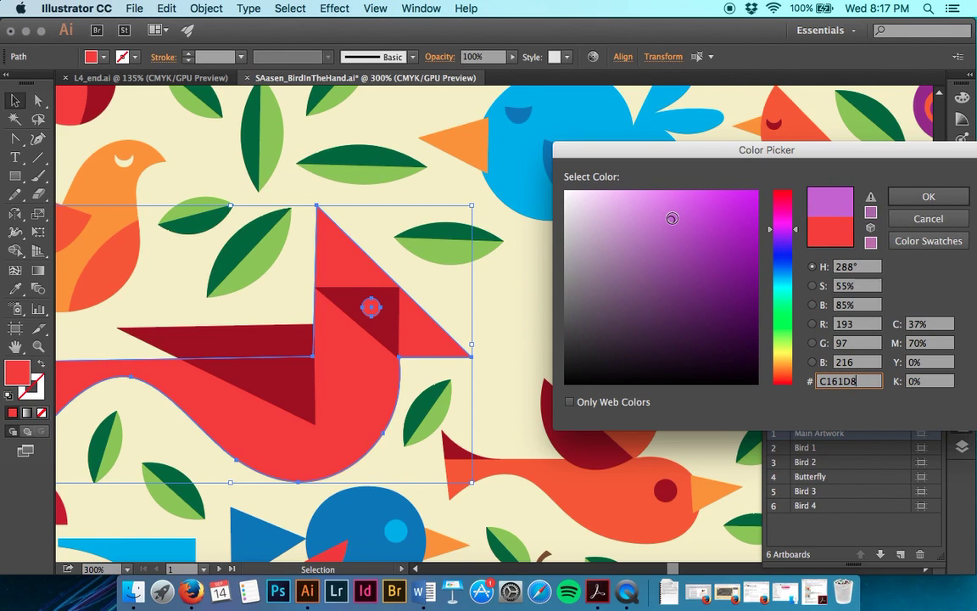
{"action": "left_click", "coordinate": [929, 196]}
{"action": "left_click", "coordinate": [556, 335]}
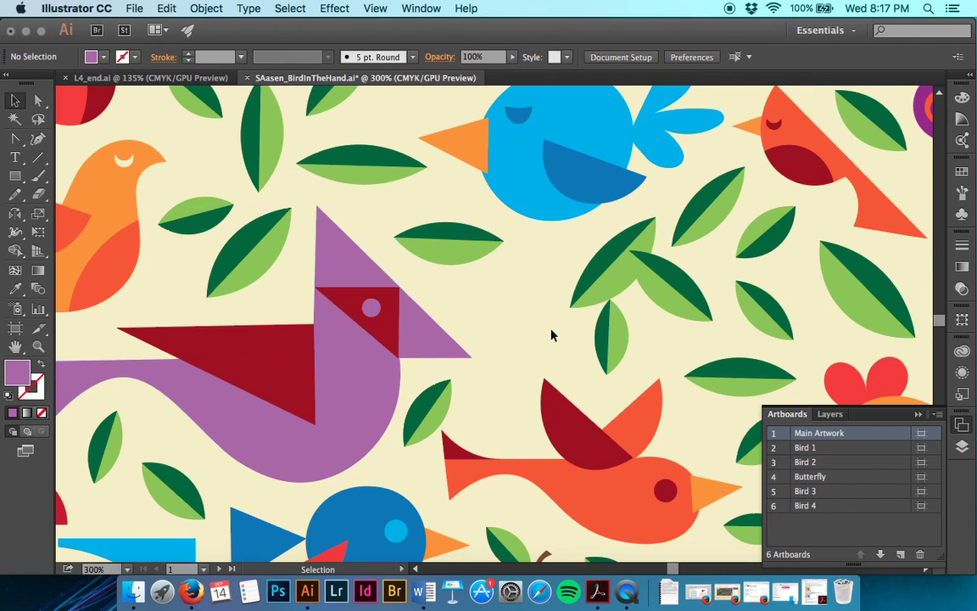
- Recolor the center bird's dark red wing and face triangle with the darker purple 7500A0
{"action": "left_click", "coordinate": [390, 334]}
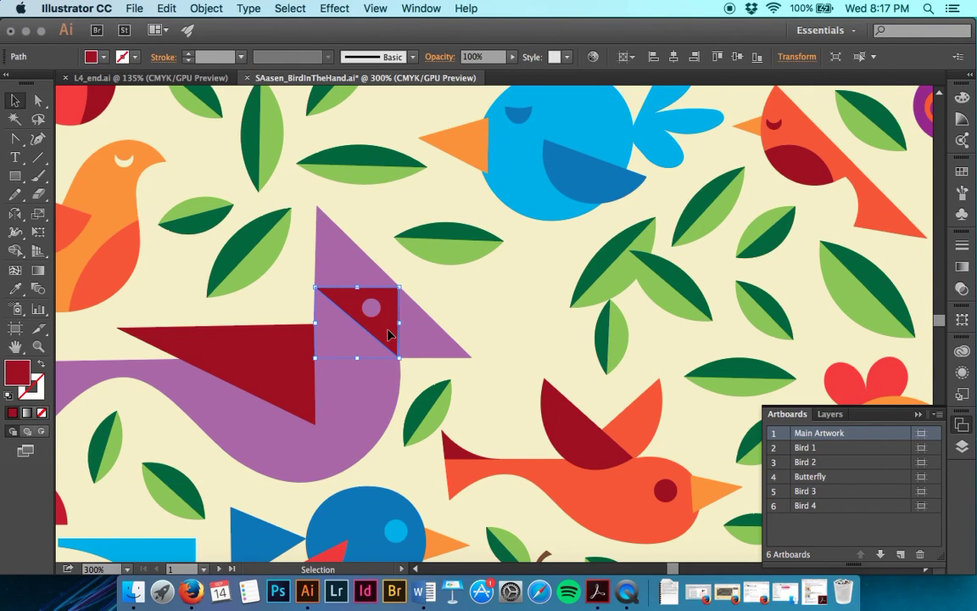
{"action": "left_click", "coordinate": [297, 354], "text": "shift"}
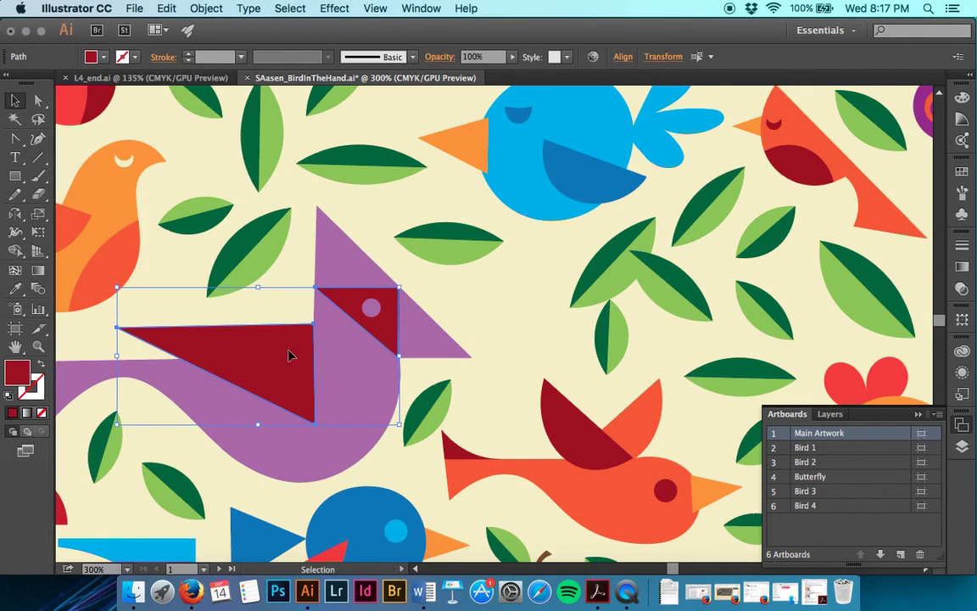
{"action": "double_click", "coordinate": [18, 370]}
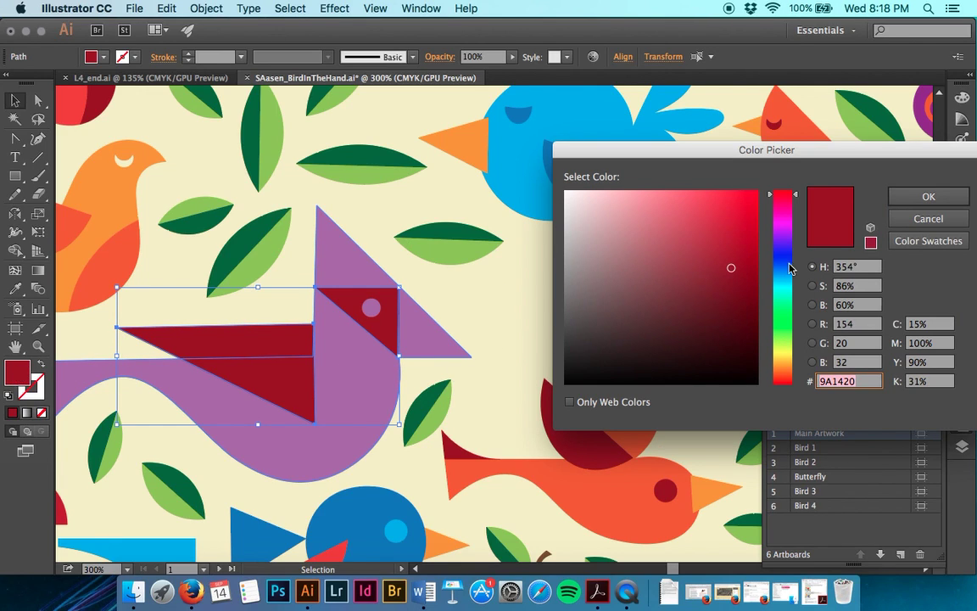
{"action": "mouse_move", "coordinate": [780, 229]}
{"action": "left_mouse_down"}
{"action": "mouse_move", "coordinate": [781, 244]}
{"action": "mouse_move", "coordinate": [764, 251]}
{"action": "mouse_move", "coordinate": [771, 262]}
{"action": "mouse_move", "coordinate": [796, 233]}
{"action": "left_mouse_up"}
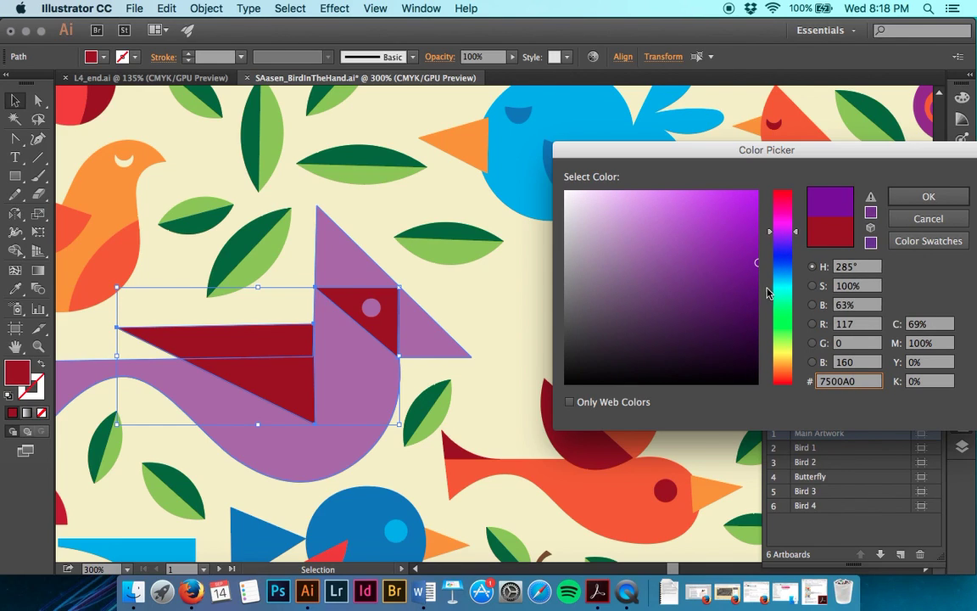
{"action": "left_click", "coordinate": [928, 196]}
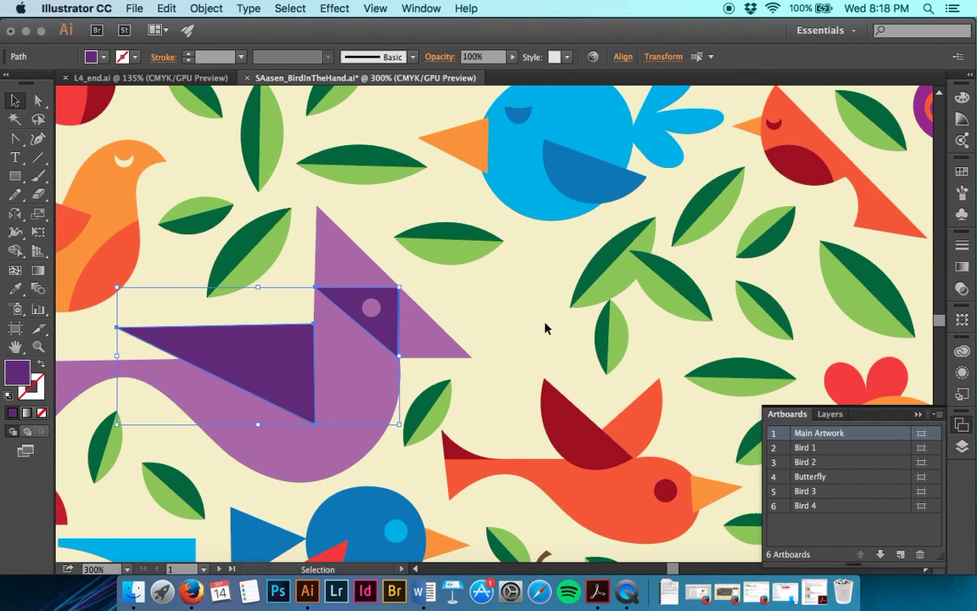
{"action": "left_click", "coordinate": [537, 324]}
- Bring all the artboards back into view and save the document
{"action": "key", "text": "super+minus"}
{"action": "key", "text": "super+minus"}
{"action": "key", "text": "super+minus"}
{"action": "key", "text": "super+minus"}
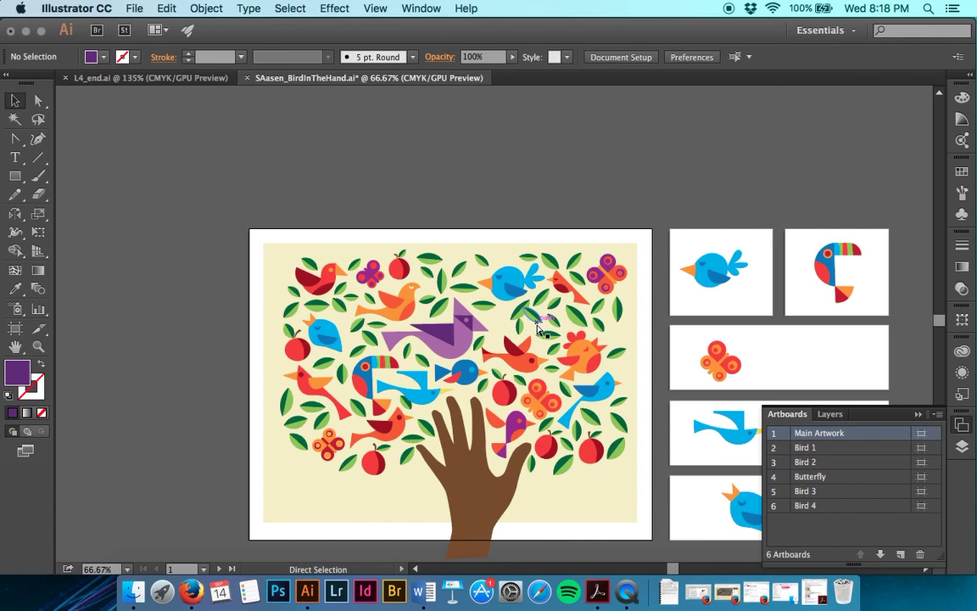
{"action": "scroll", "coordinate": [537, 330], "scroll_direction": "right", "scroll_amount": 8}
{"action": "scroll", "coordinate": [537, 330], "scroll_direction": "left", "scroll_amount": 5}
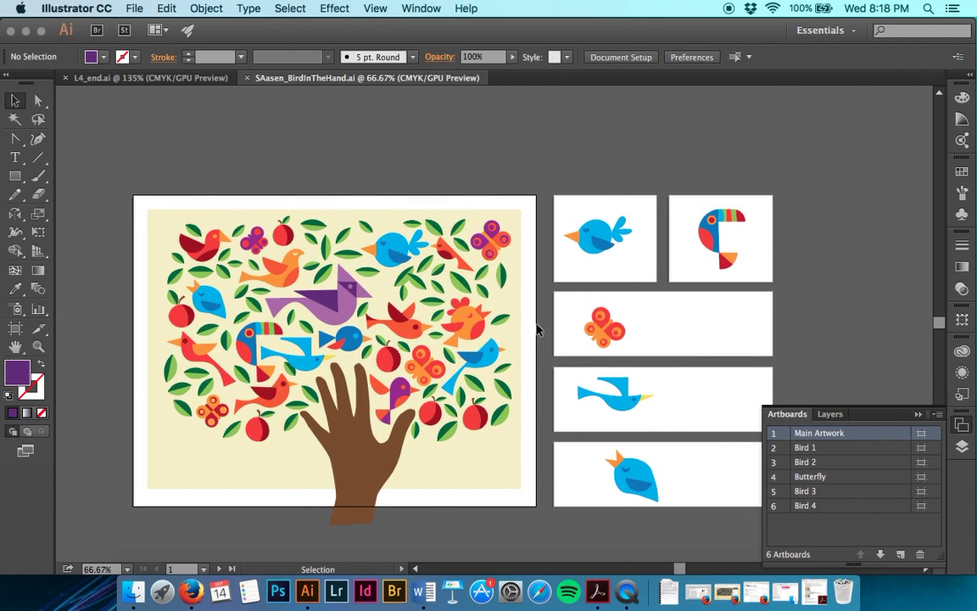
- Start exporting the BirdInTheHand artwork to the Lesson04 2 folder and set the file format to JPEG (jpg)
{"action": "left_click", "coordinate": [132, 10]}
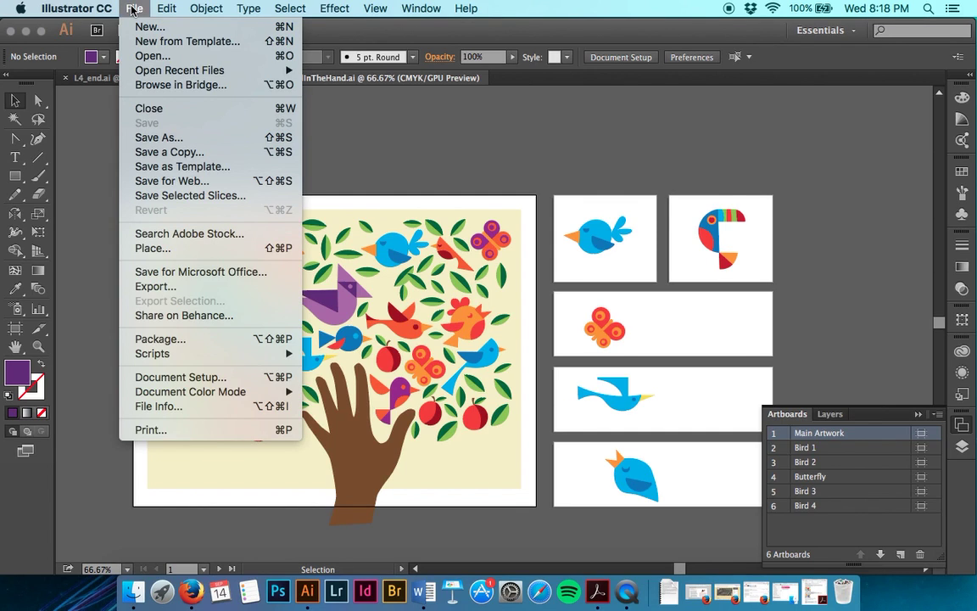
{"action": "left_click", "coordinate": [132, 9]}
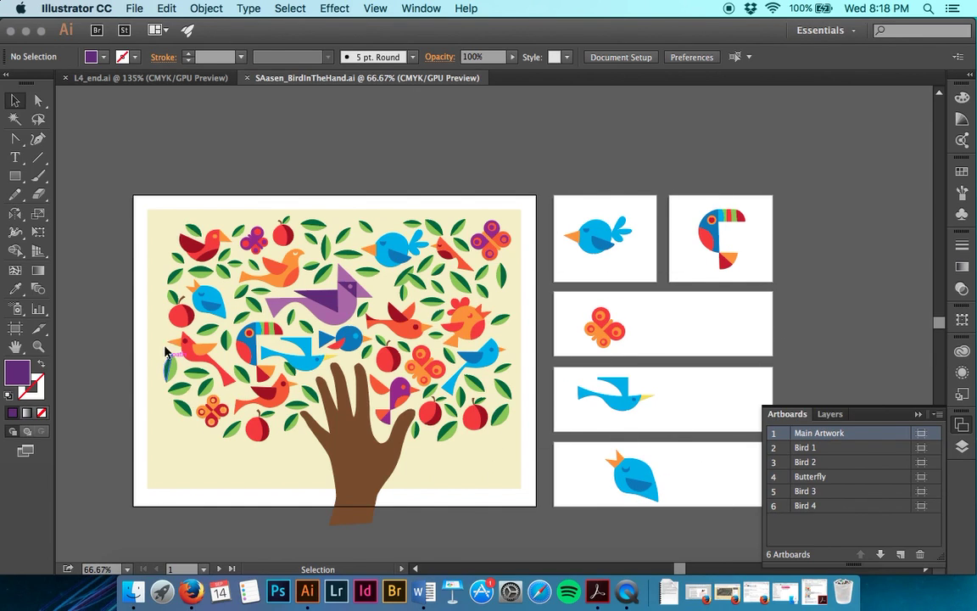
{"action": "left_click", "coordinate": [134, 8]}
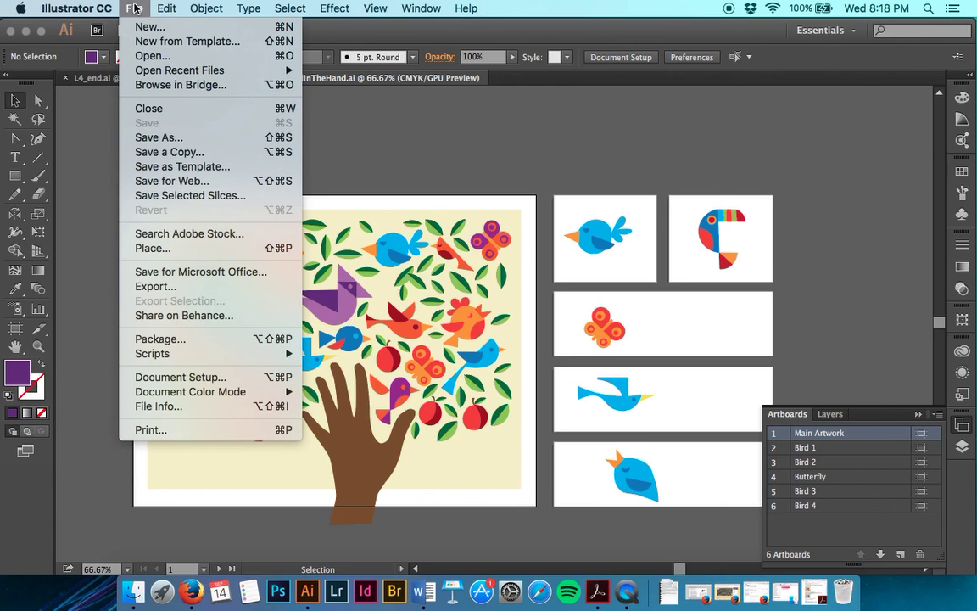
{"action": "left_click", "coordinate": [187, 286]}
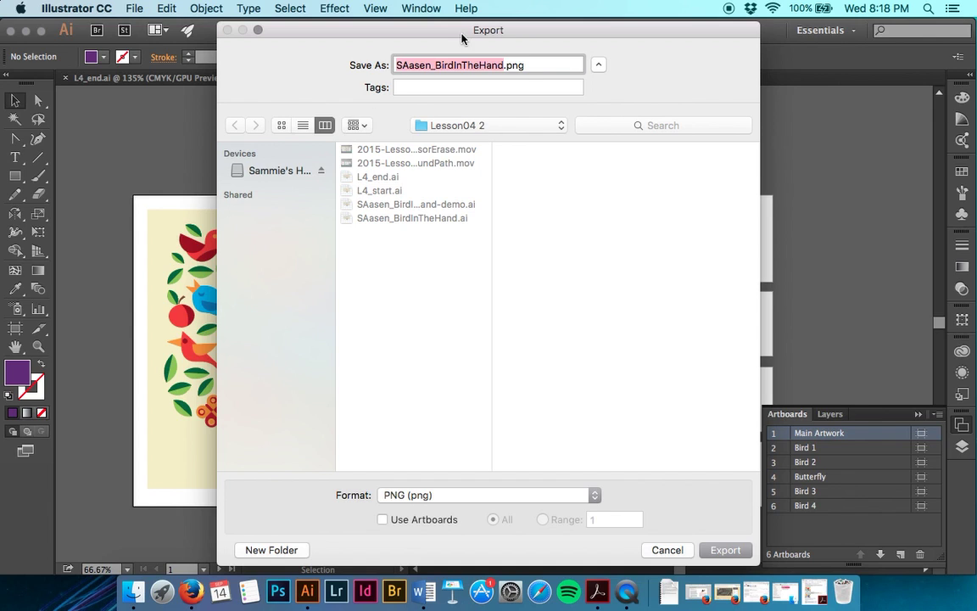
{"action": "left_click_drag", "start_coordinate": [463, 39], "coordinate": [654, 36]}
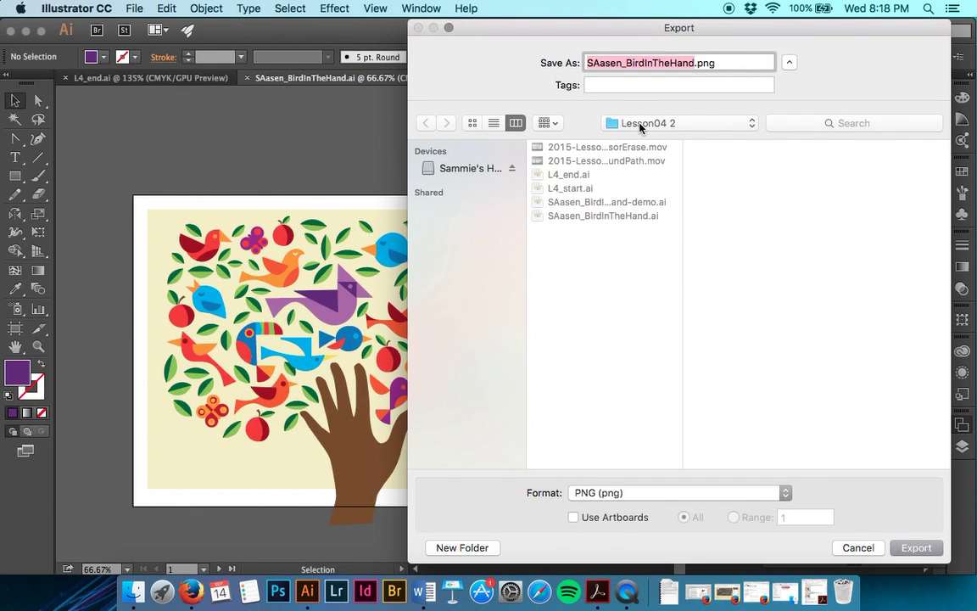
{"action": "left_click", "coordinate": [664, 493]}
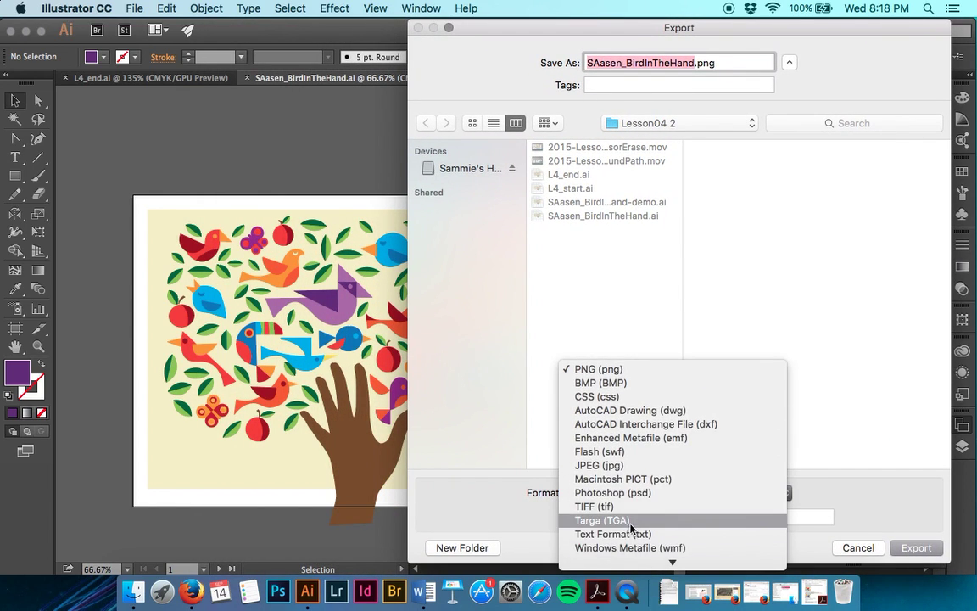
{"action": "left_click", "coordinate": [617, 464]}
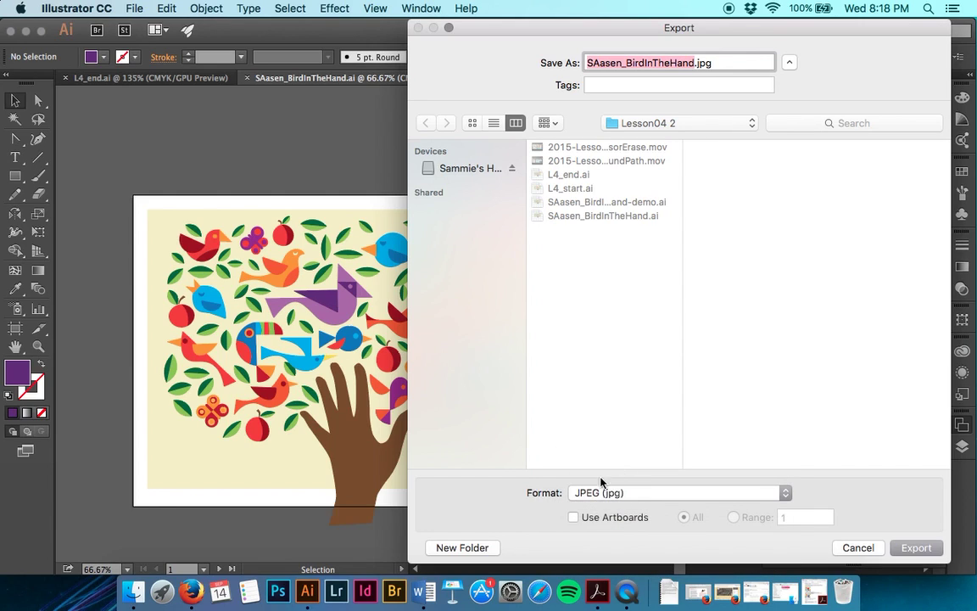
- Restrict the export to artboard range 1 and export the JPEG as CMYK with quality 10 (Maximum) at 300 ppi
{"action": "left_click", "coordinate": [574, 518]}
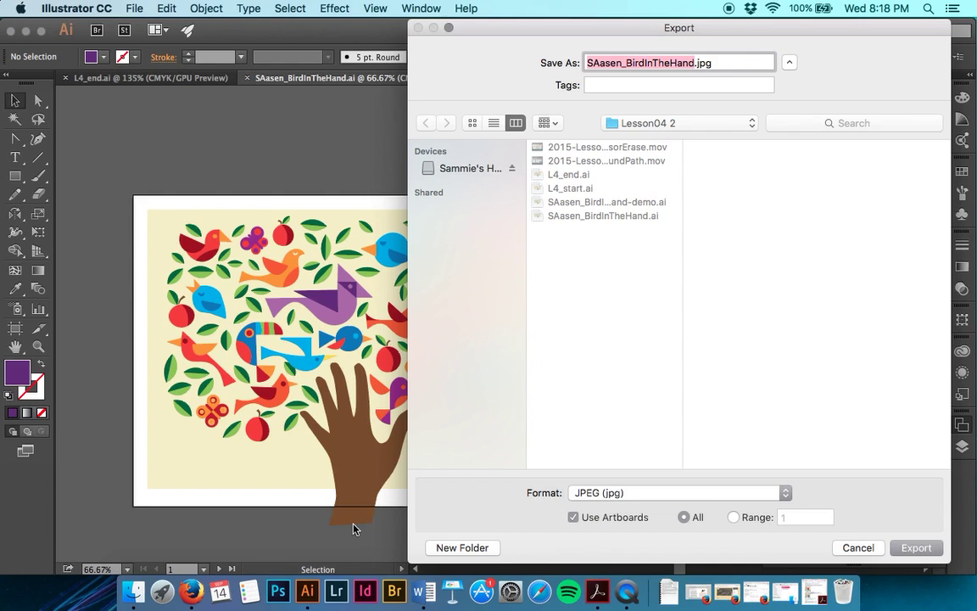
{"action": "left_click", "coordinate": [735, 518]}
{"action": "left_click", "coordinate": [916, 547]}
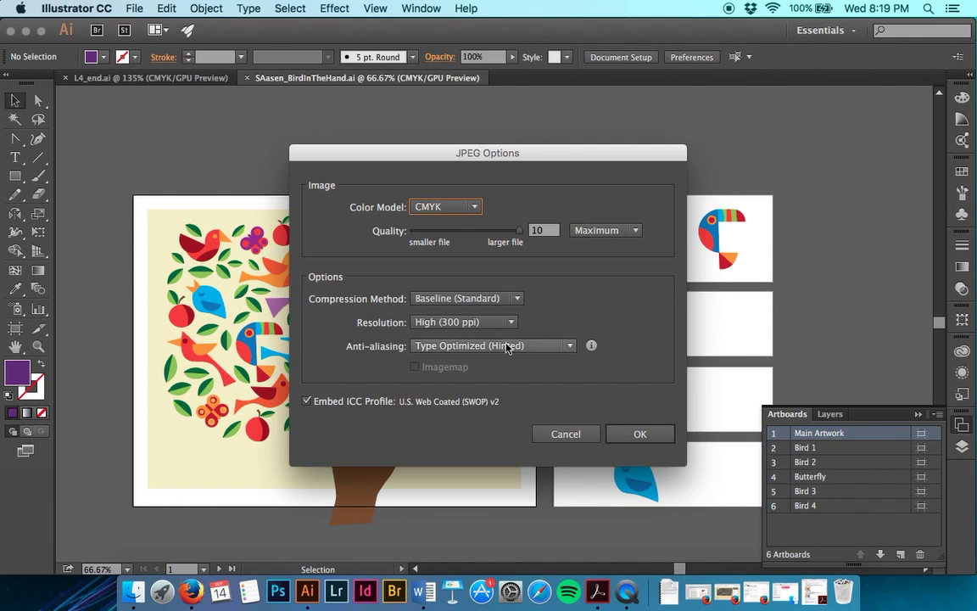
{"action": "left_click", "coordinate": [640, 433]}
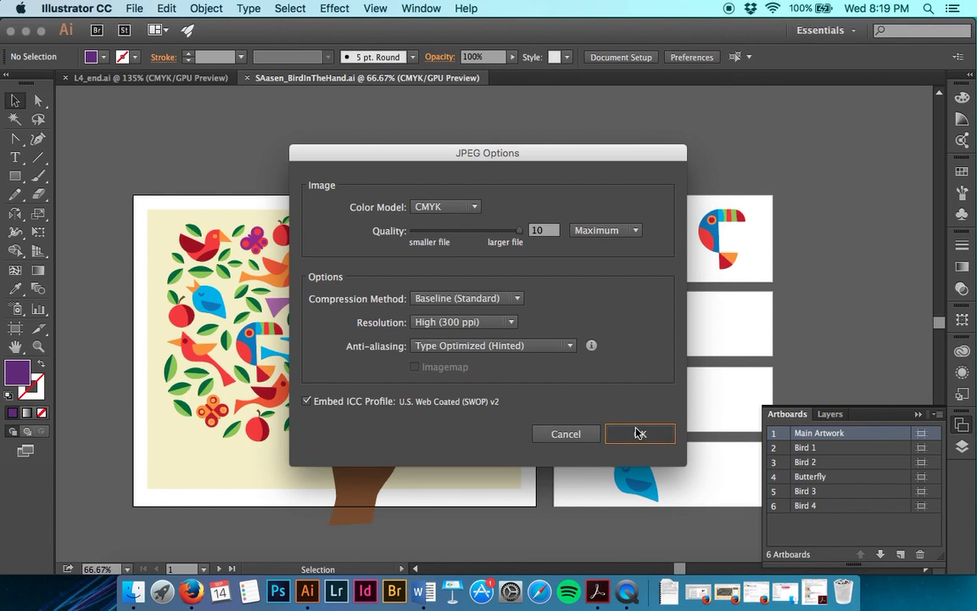